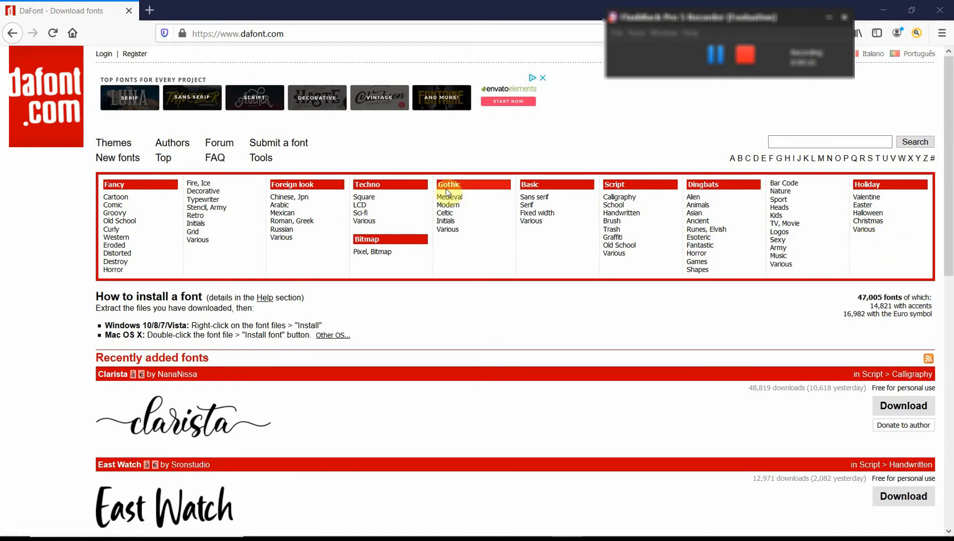
Find the Aloha Friday font among DaFont's new fonts and download it, saving aloha_friday.zip to the computer
left_click(107, 160)
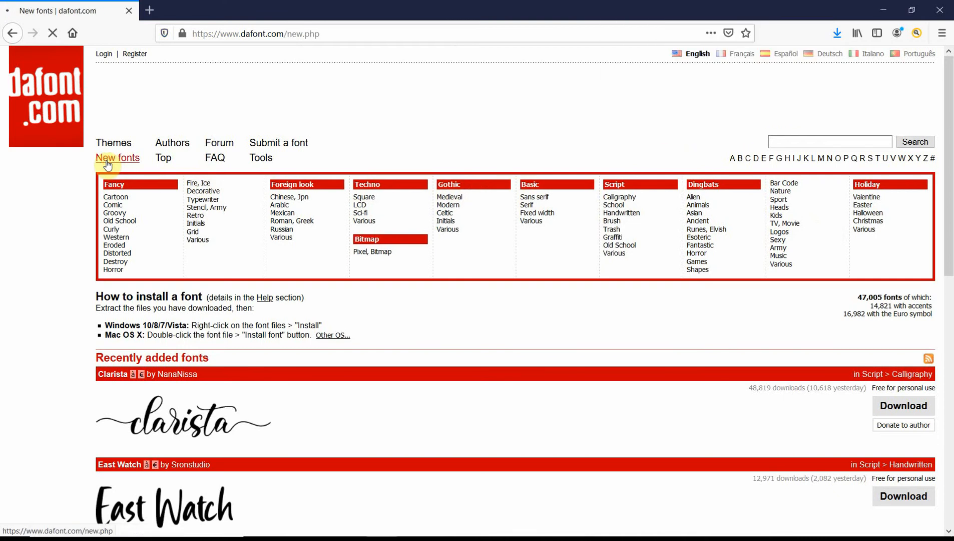
scroll(261, 419, "down", 2)
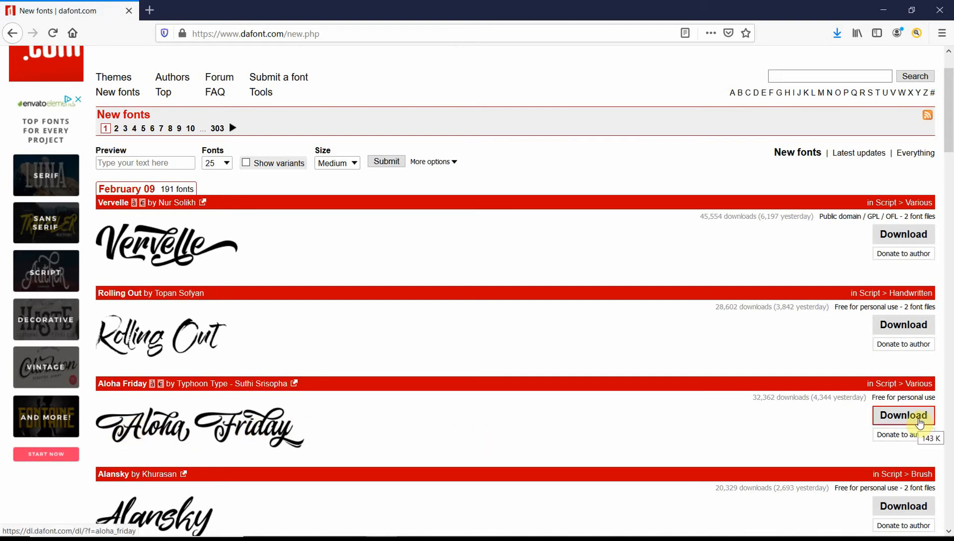
left_click(919, 423)
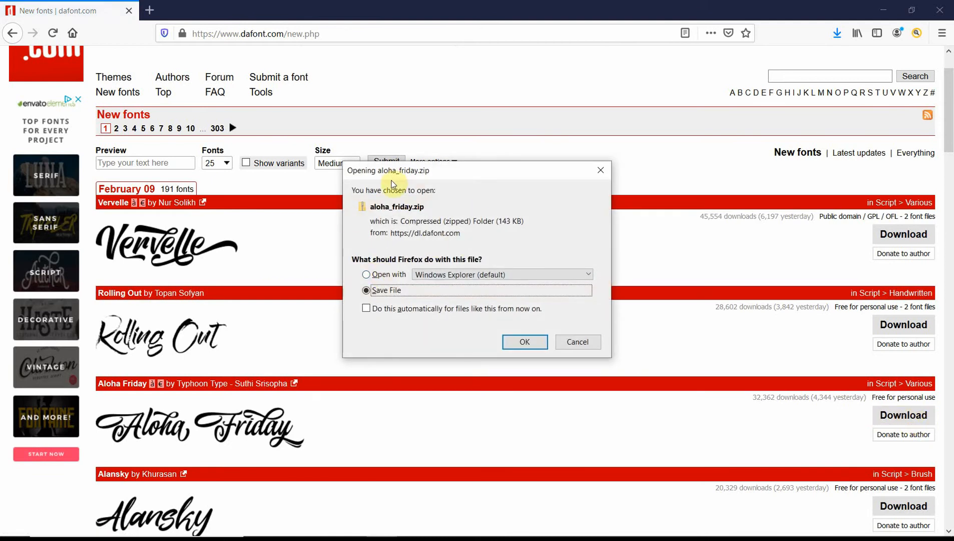
left_click(518, 345)
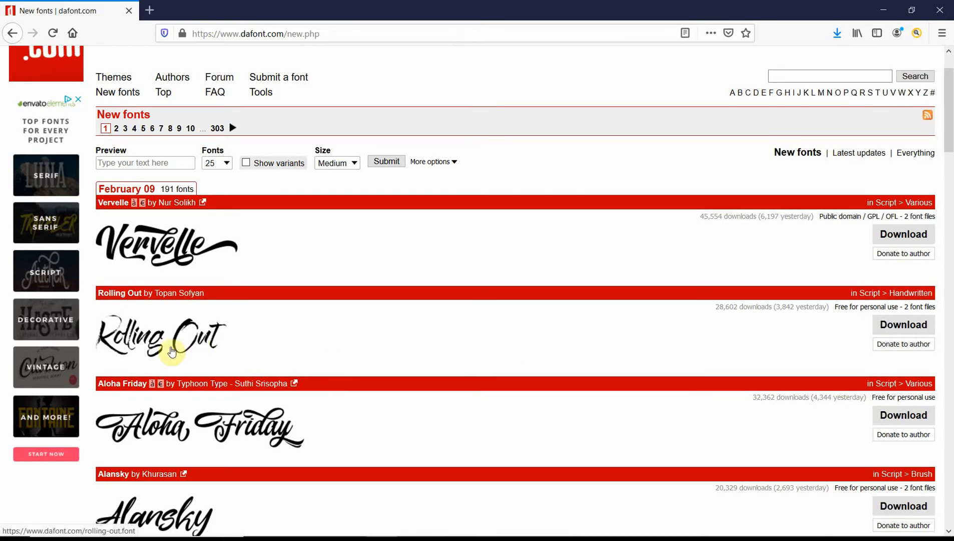
Switch to File Explorer and open the Downloads folder
mouse_move(2, 533)
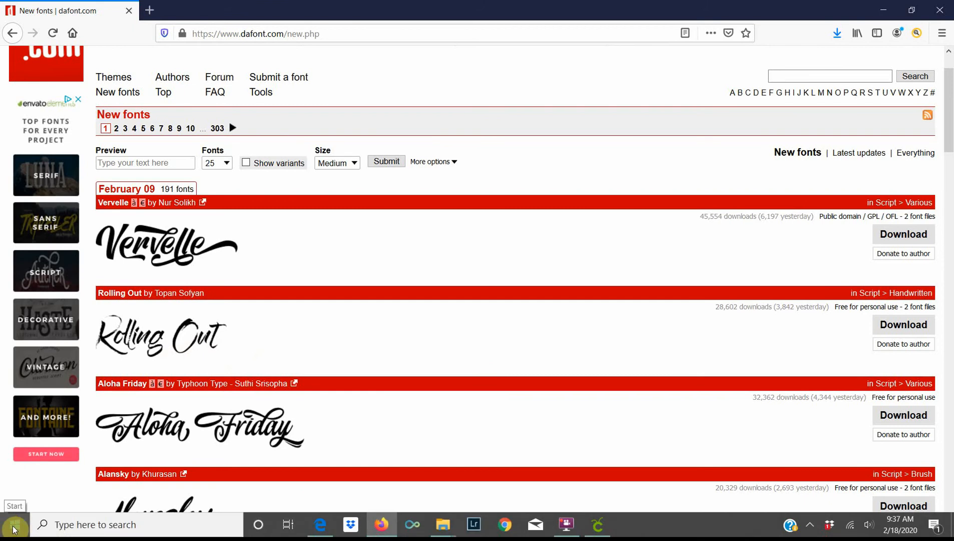
right_click(14, 529)
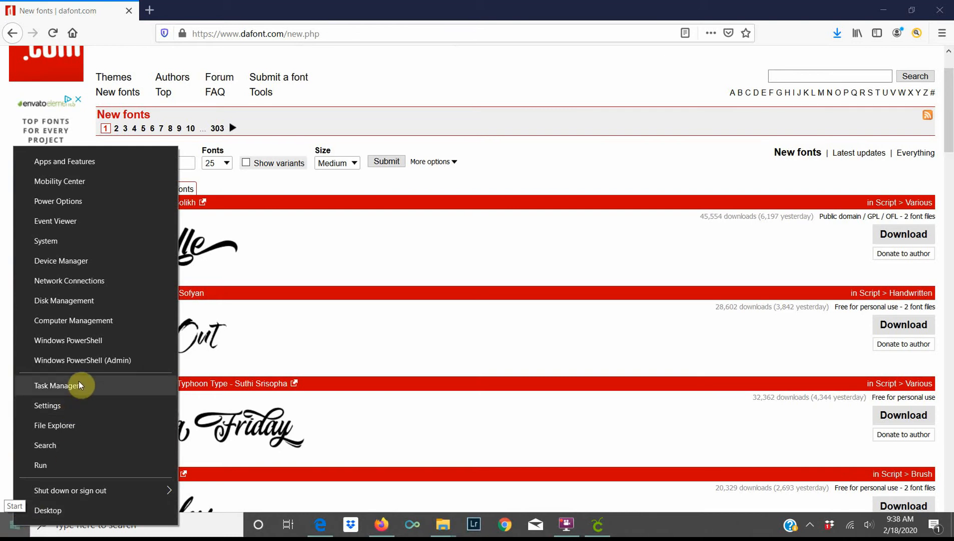
left_click(88, 431)
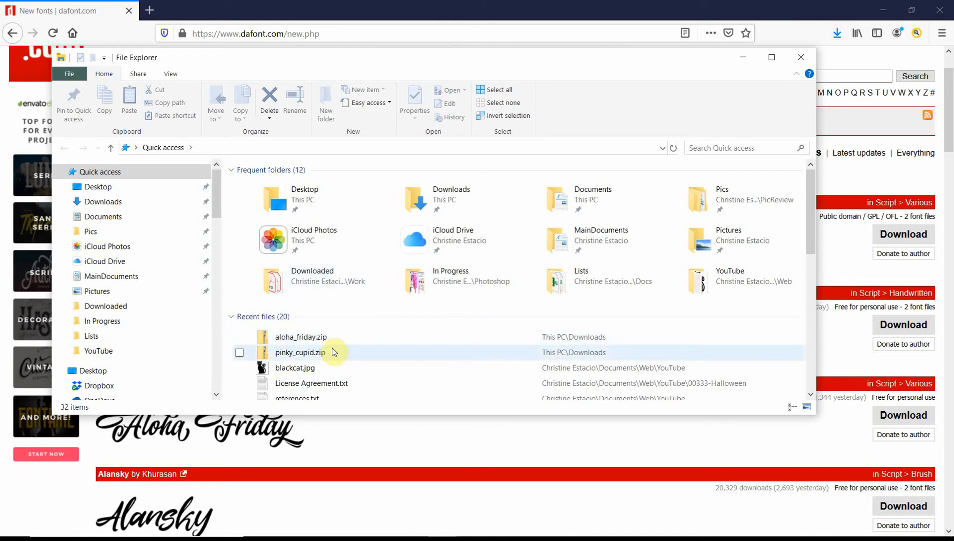
left_click(98, 205)
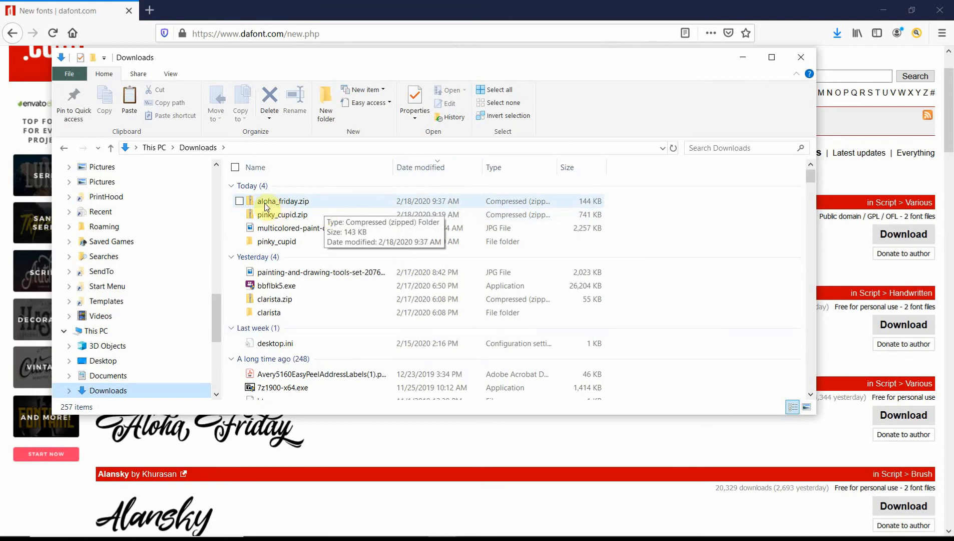
Extract aloha_friday.zip to the default aloha_friday folder and install the font file Aloha Friday - Personal Use.otf
right_click(289, 204)
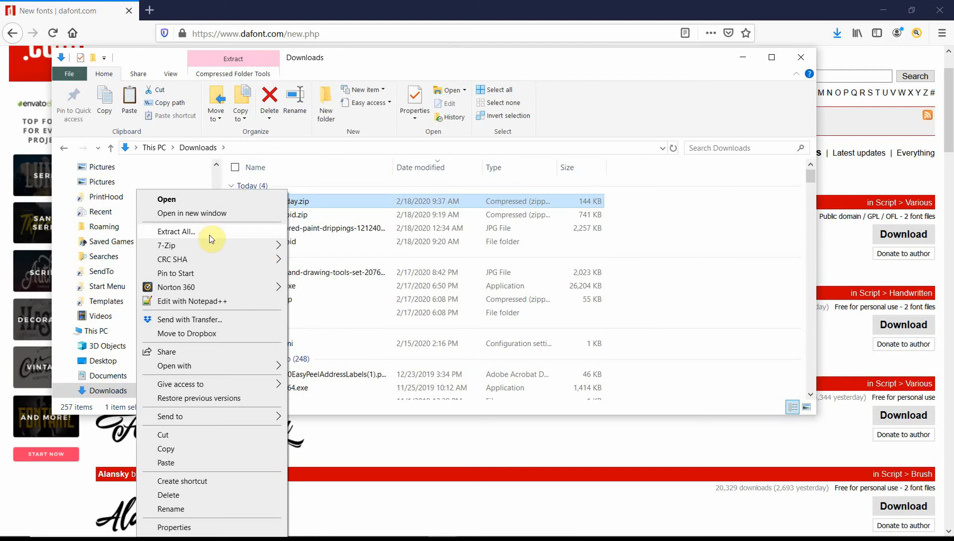
mouse_move(209, 246)
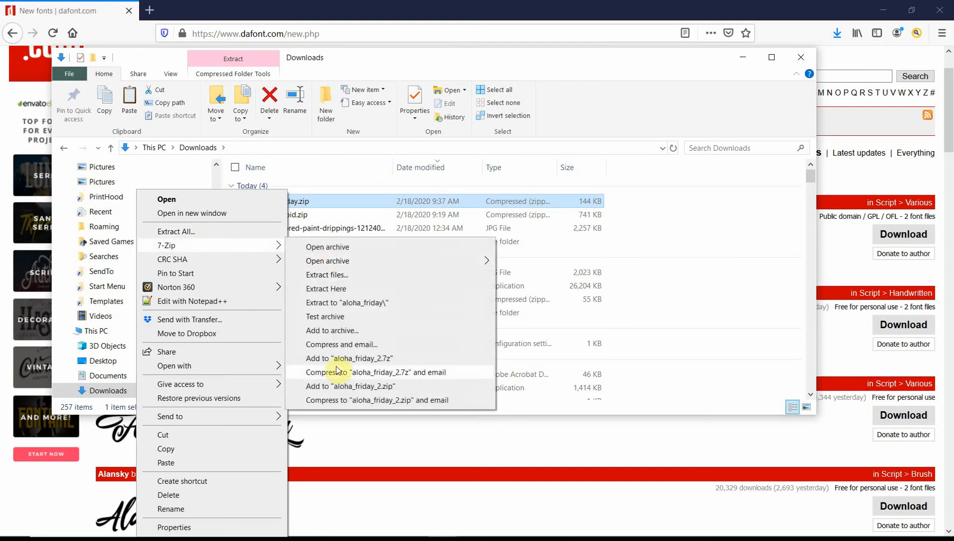
left_click(231, 233)
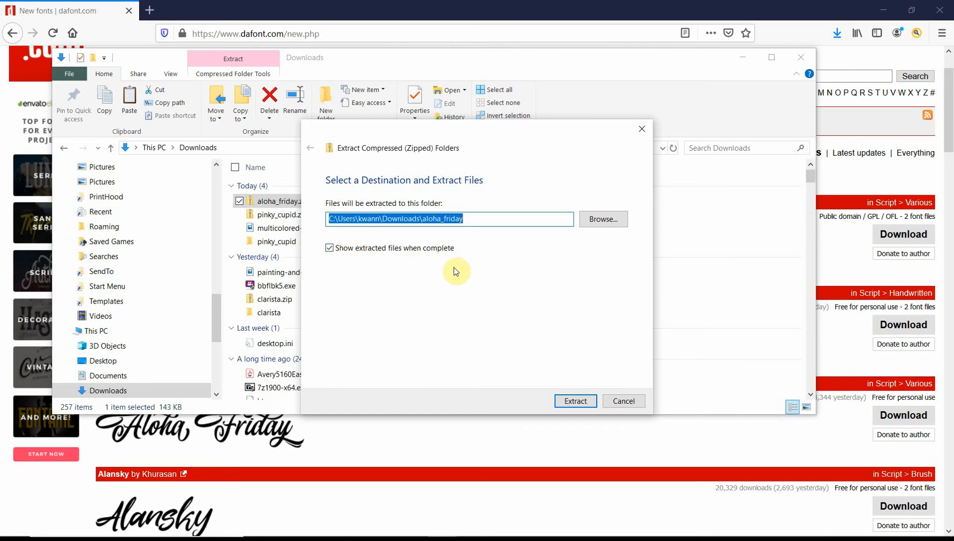
left_click(572, 403)
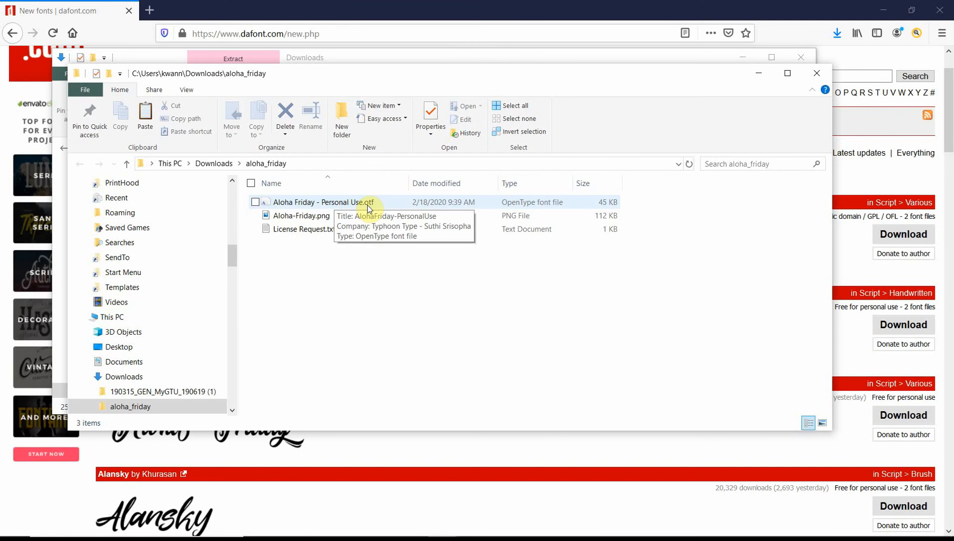
right_click(312, 204)
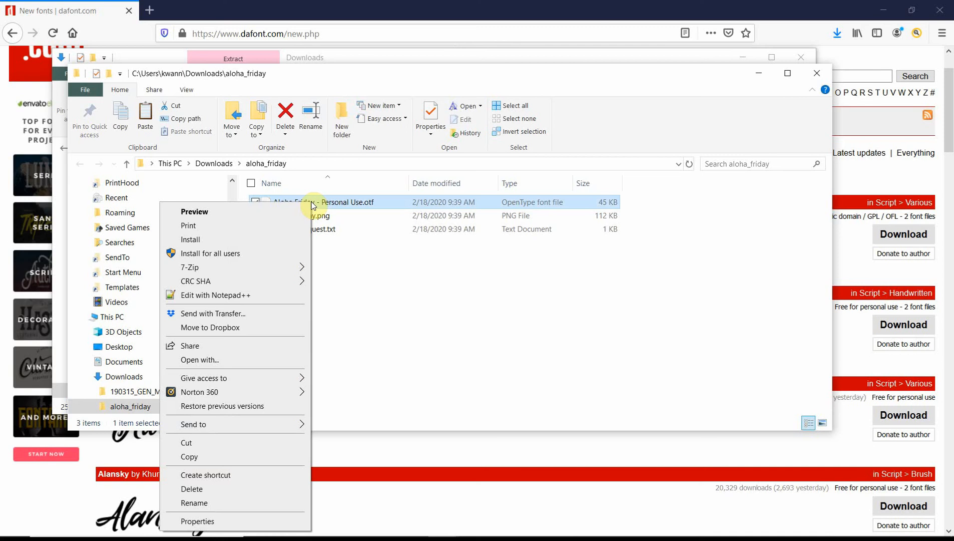
left_click(245, 239)
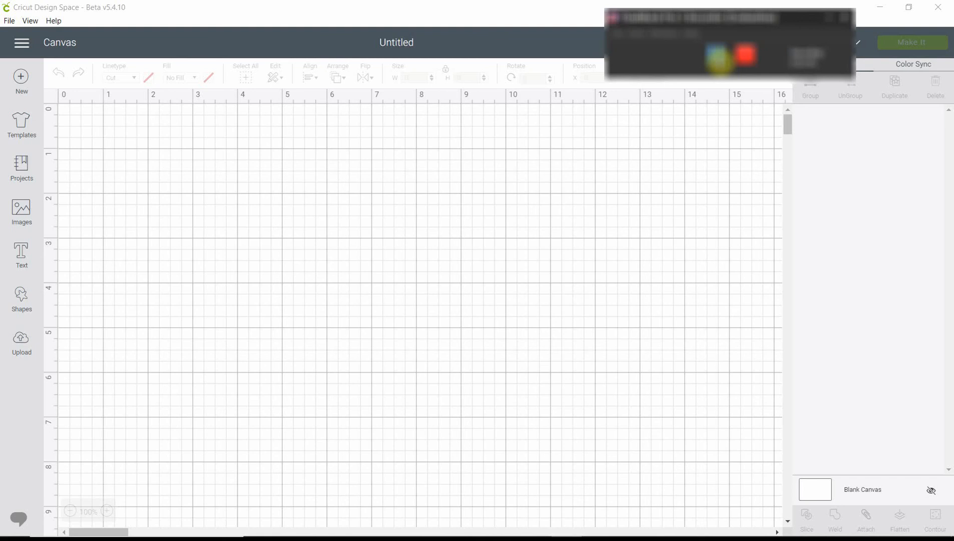
In Cricut Design Space, add a text box, search the fonts for ALOHA and apply Aloha Friday - Personal Use
scroll(141, 295, "down", 3)
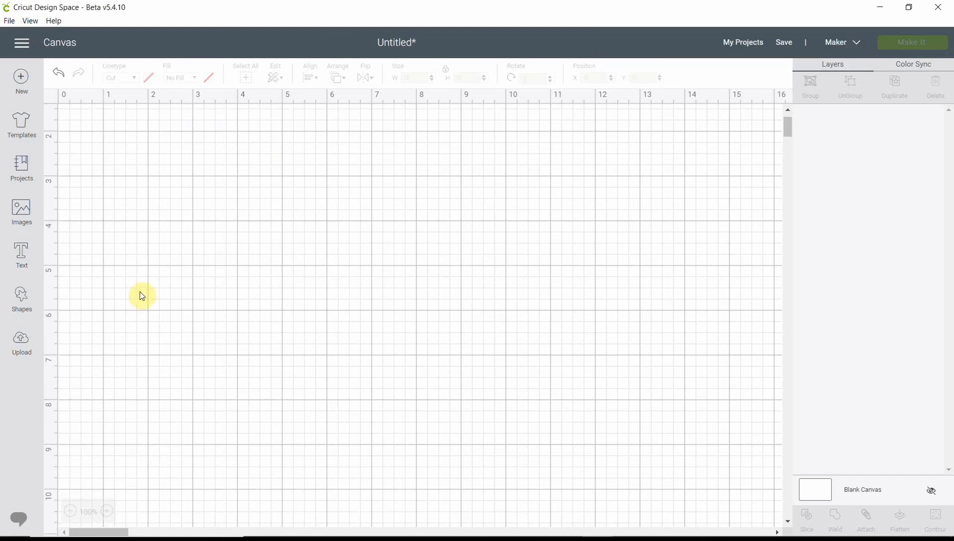
left_click(24, 255)
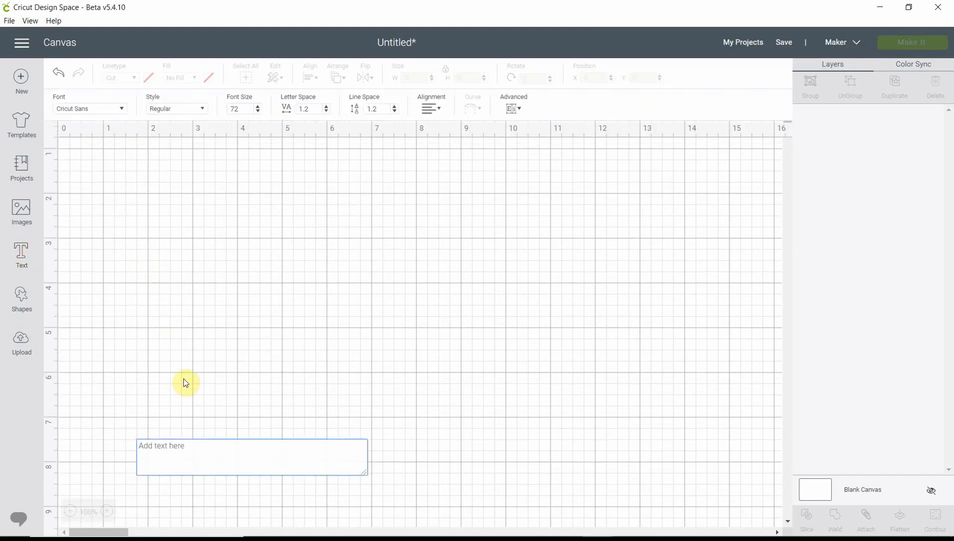
scroll(262, 425, "down", 3)
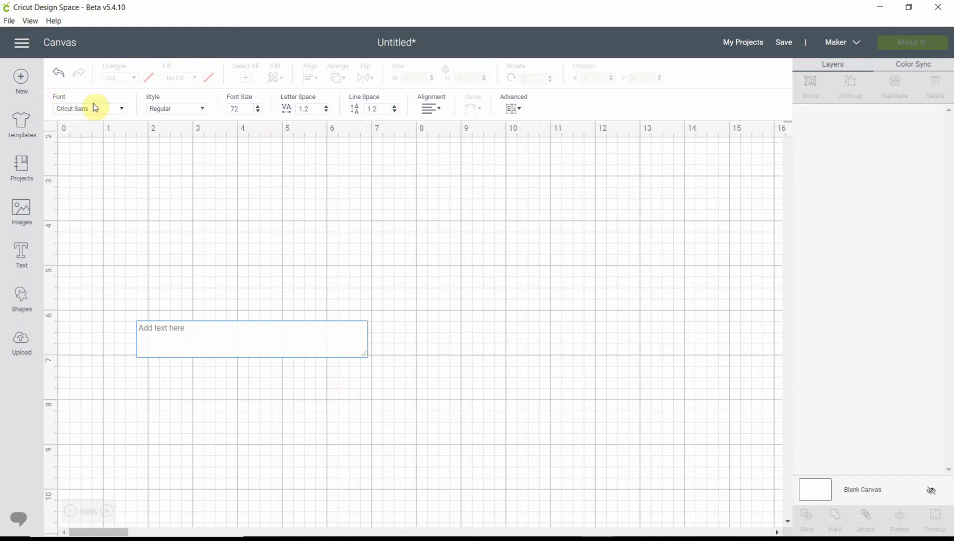
left_click(123, 110)
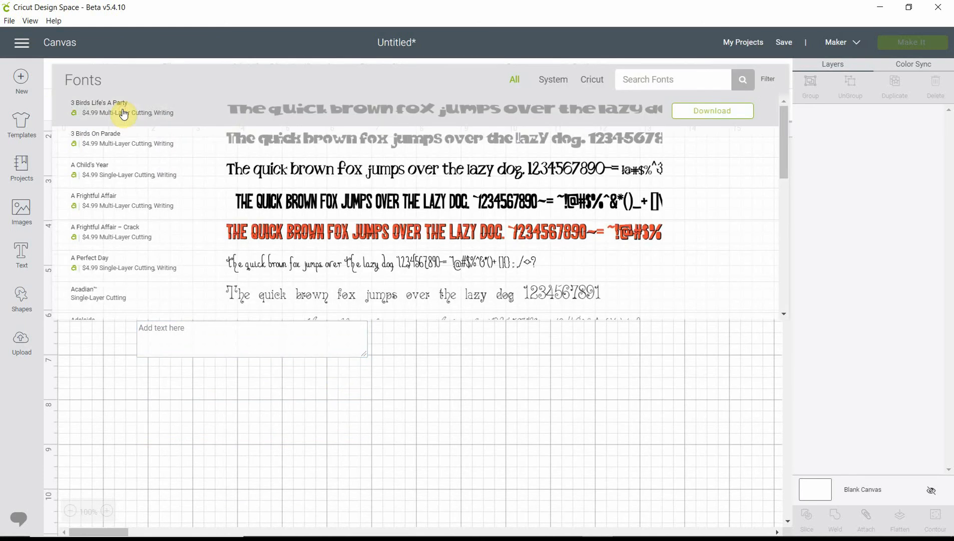
left_click(677, 81)
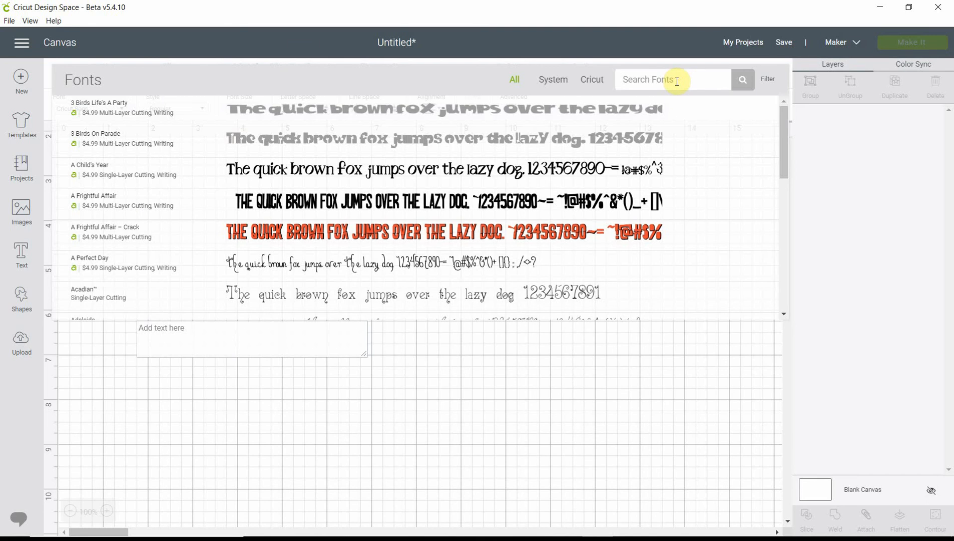
type("ALOHA")
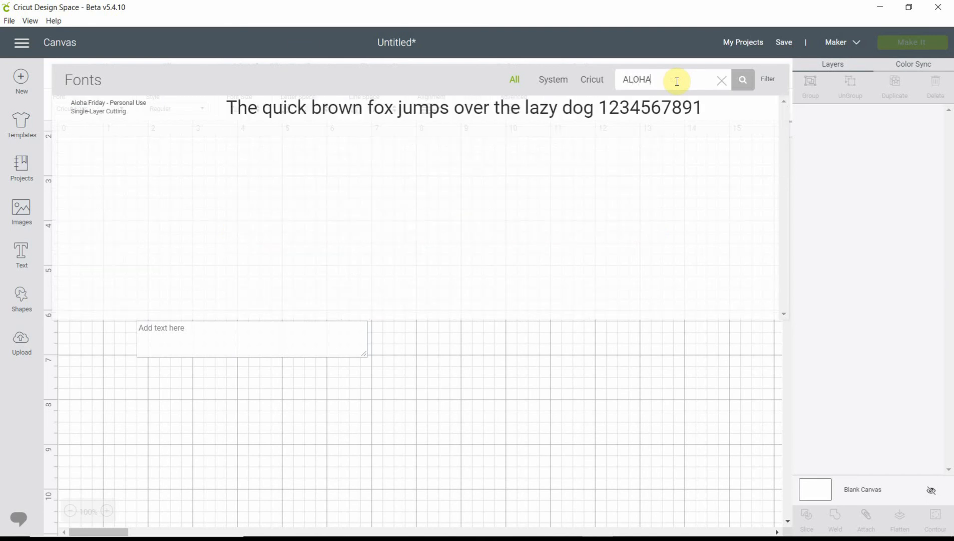
left_click(619, 122)
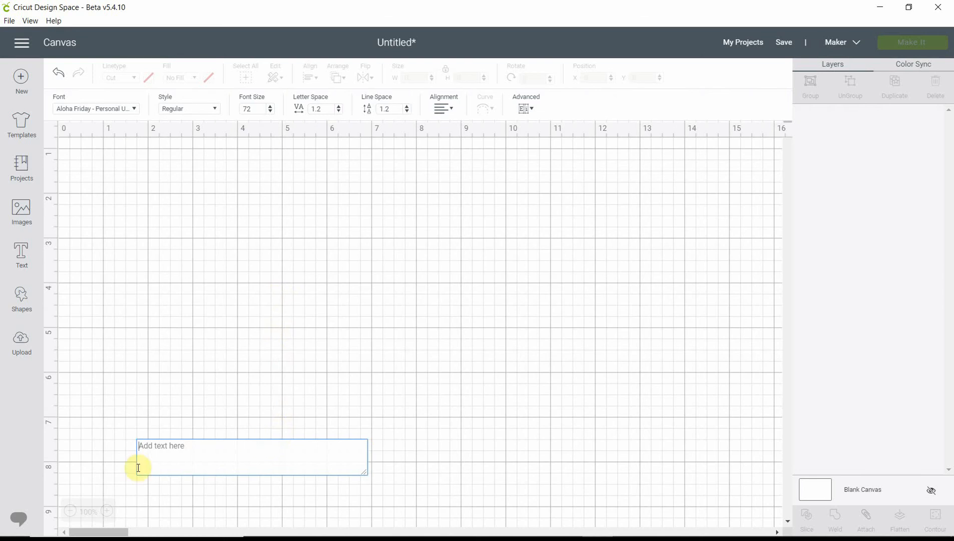
Enter the sample first name in the new text box
mouse_move(6, 535)
type("A")
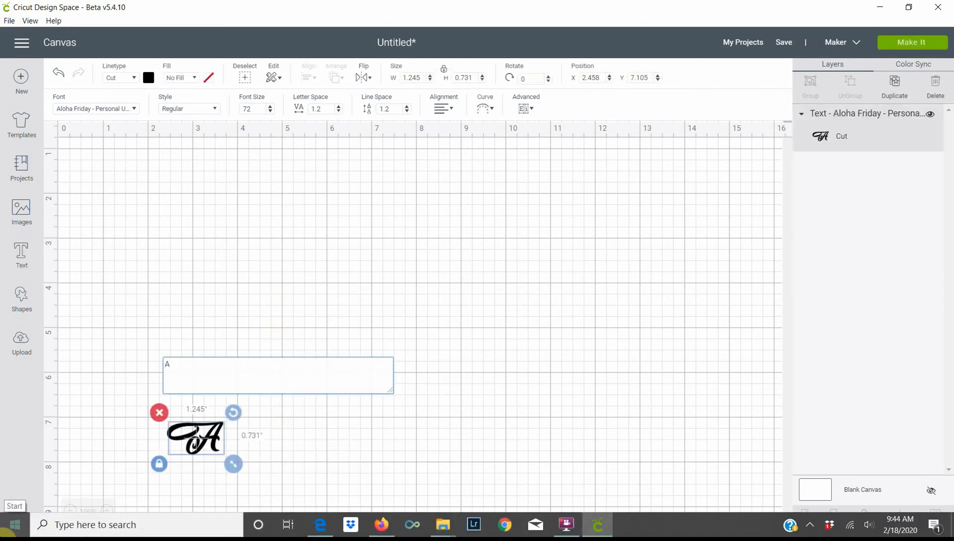
type("nastasi")
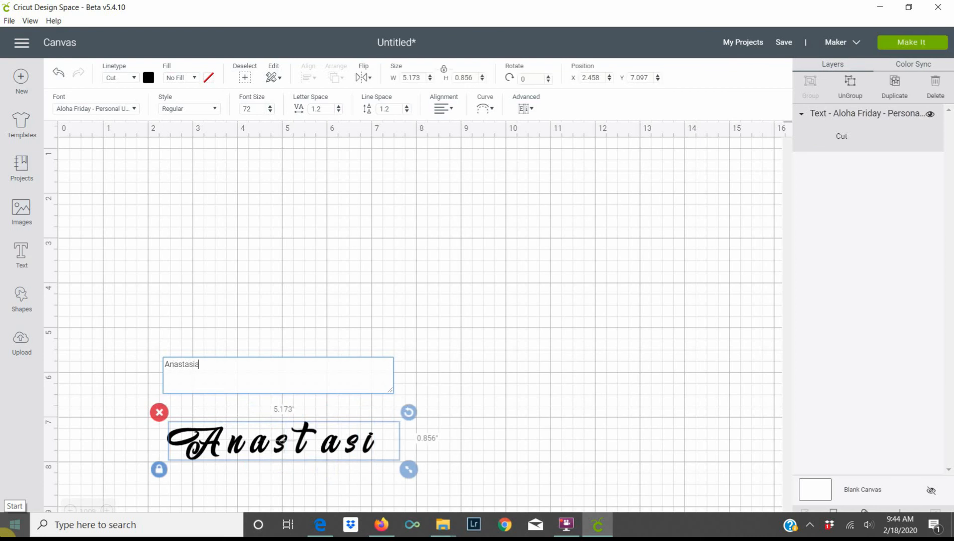
type("a")
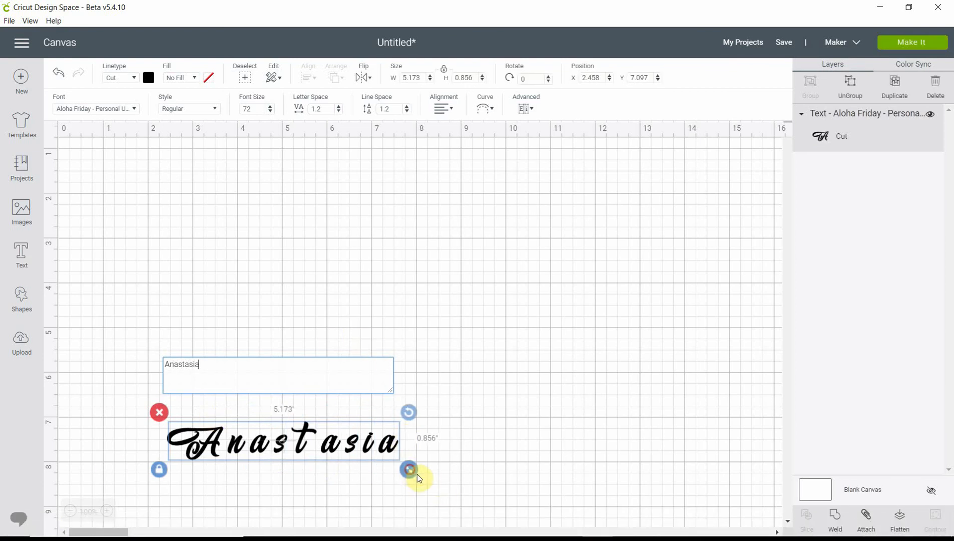
Enlarge the name text to about 10 inches wide and move it up the canvas to about X 1.49, Y 1.24
left_click_drag(416, 475, 711, 539)
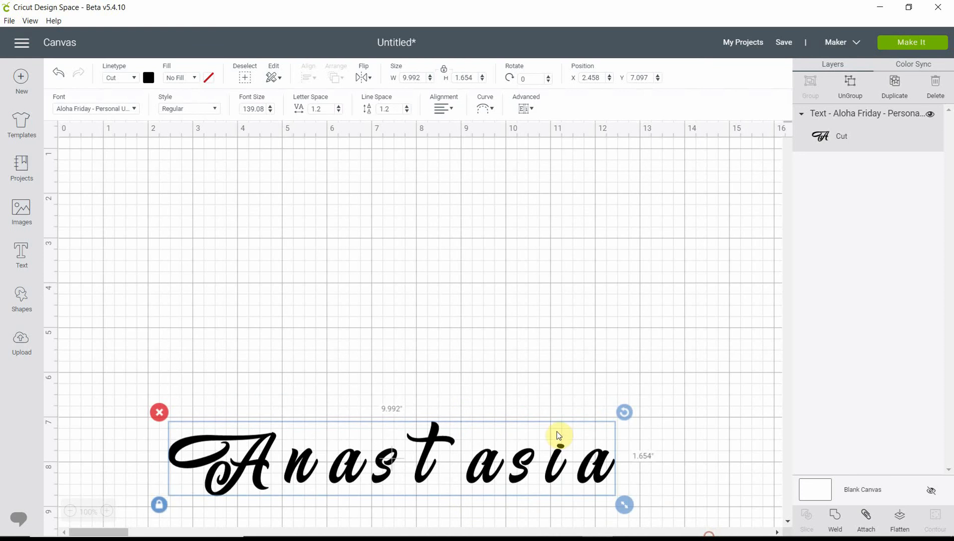
left_click_drag(528, 422, 512, 348)
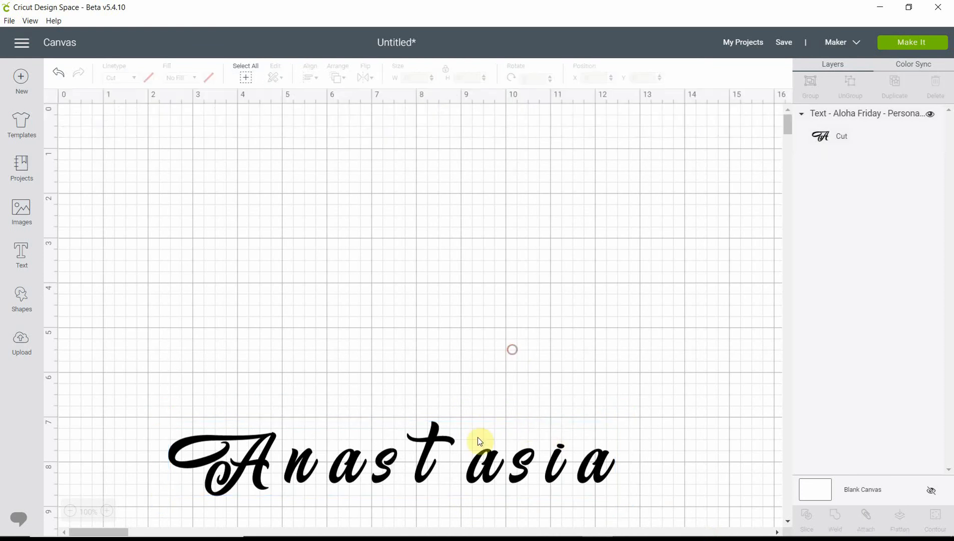
left_click(436, 438)
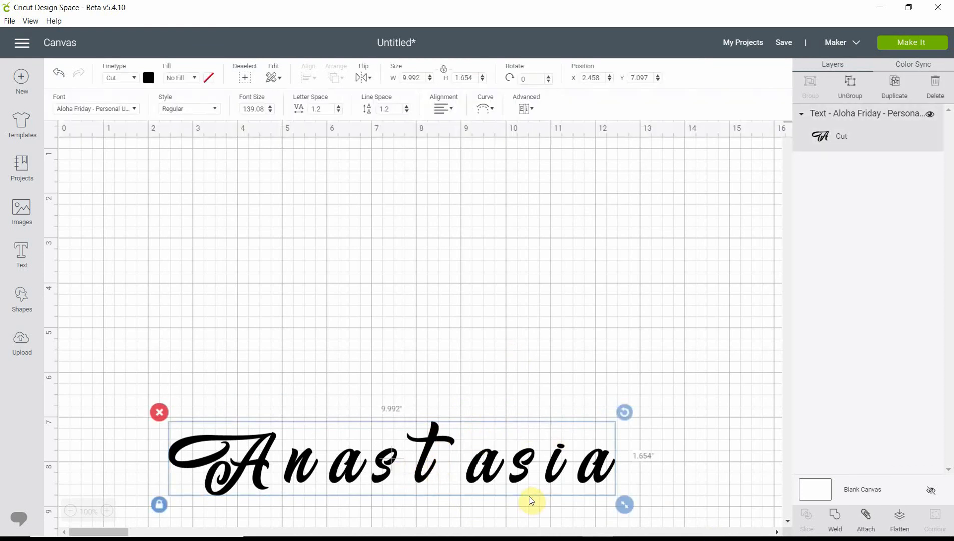
left_click_drag(531, 498, 522, 426)
left_click(559, 459)
left_click_drag(476, 479, 384, 212)
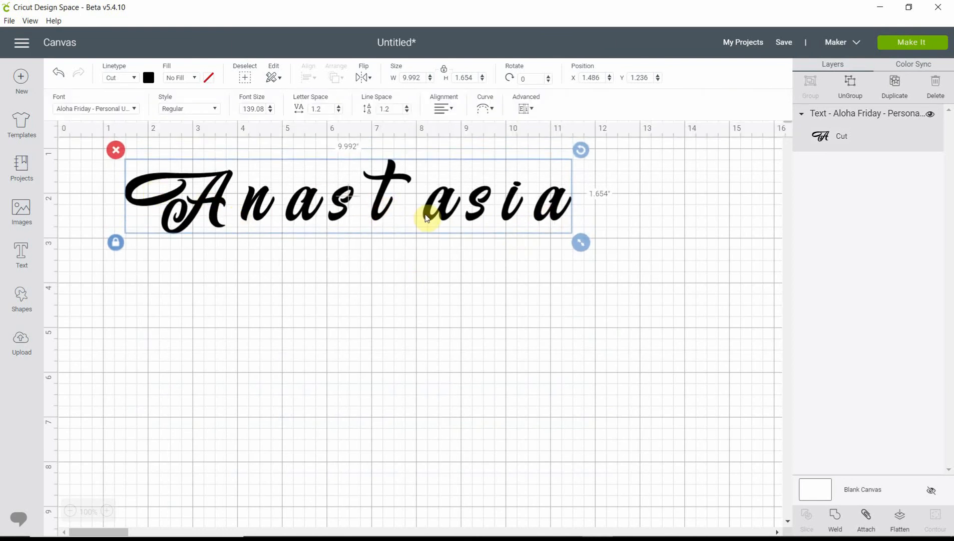
Reduce the letter spacing of the name text to -0.3
left_click(339, 111)
left_click(338, 112)
left_click(339, 112)
left_click(339, 111)
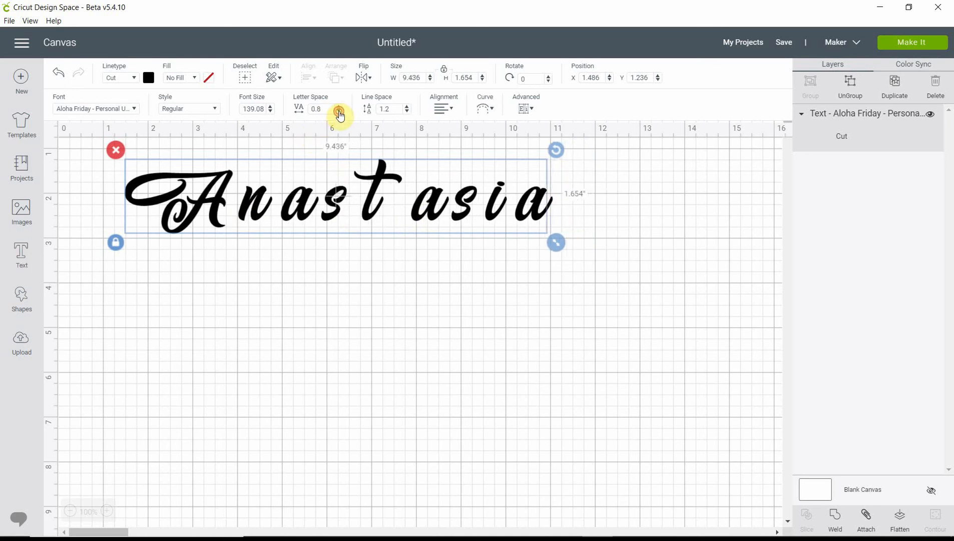
left_click(339, 112)
left_click(339, 112)
left_click(339, 111)
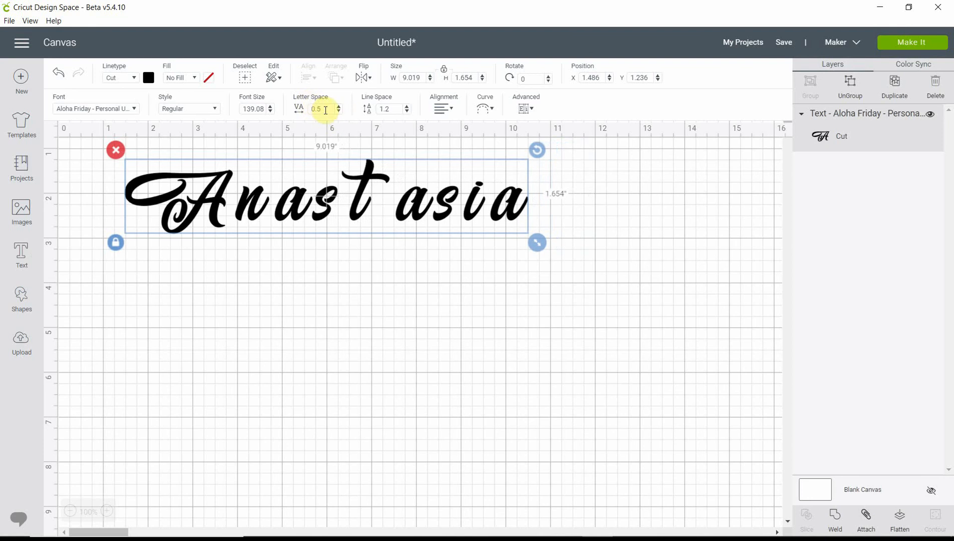
left_click(339, 113)
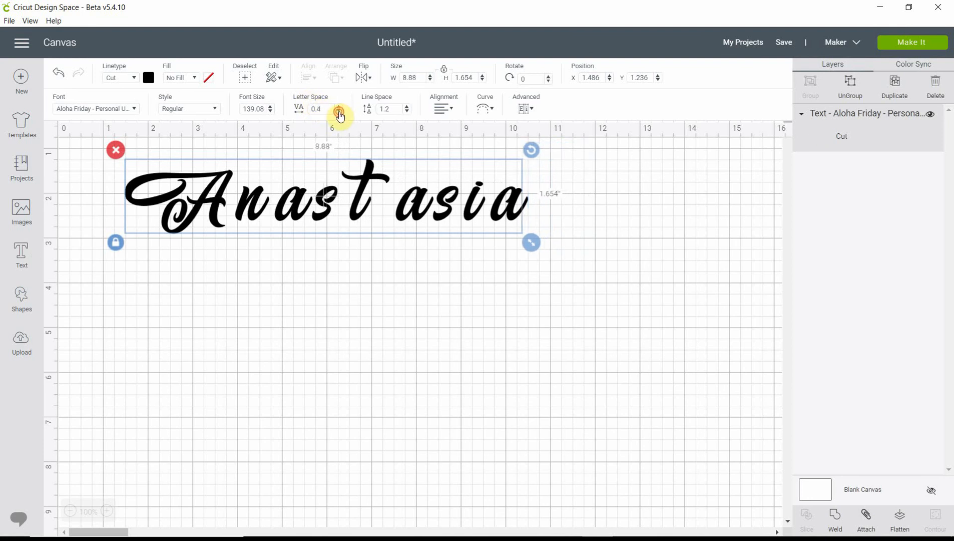
left_click(339, 112)
left_click(340, 112)
left_click(339, 112)
left_click(339, 112)
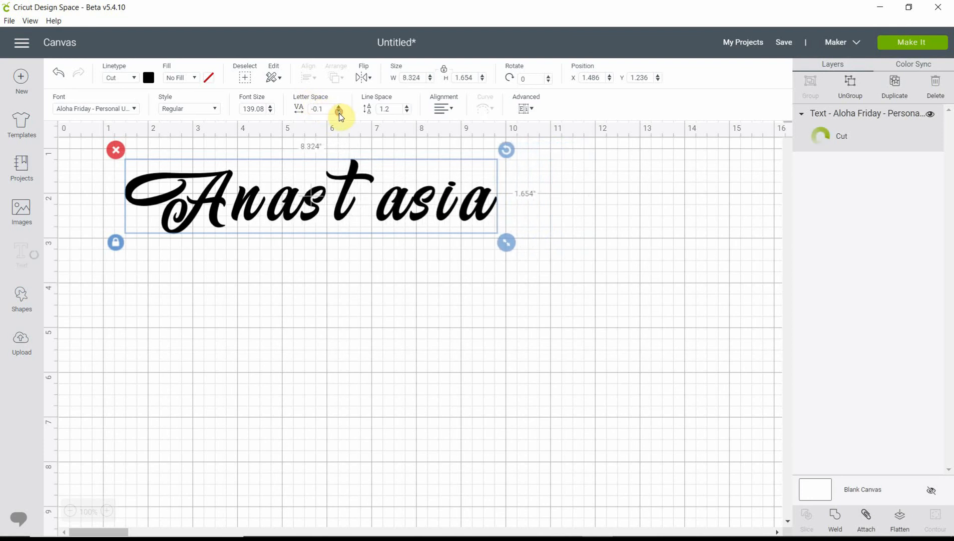
left_click(340, 113)
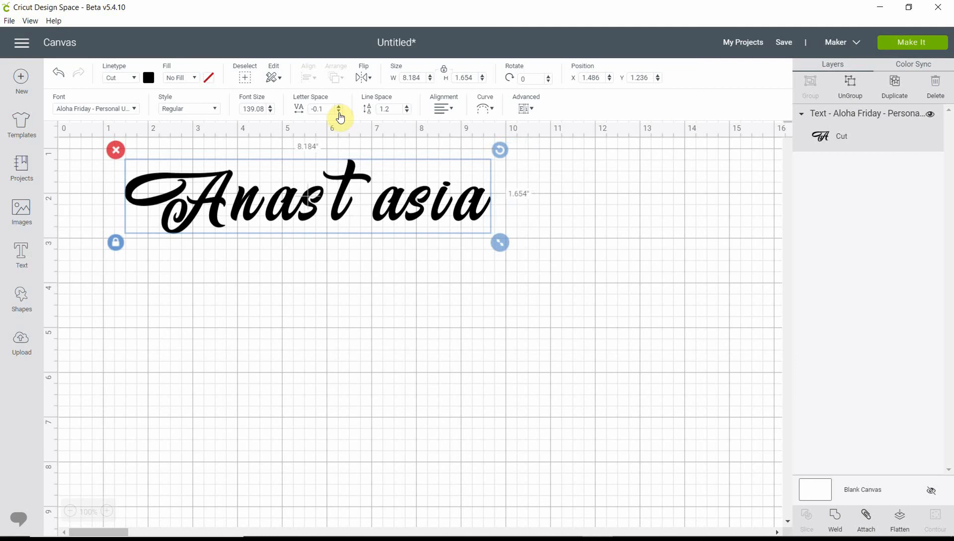
left_click(339, 112)
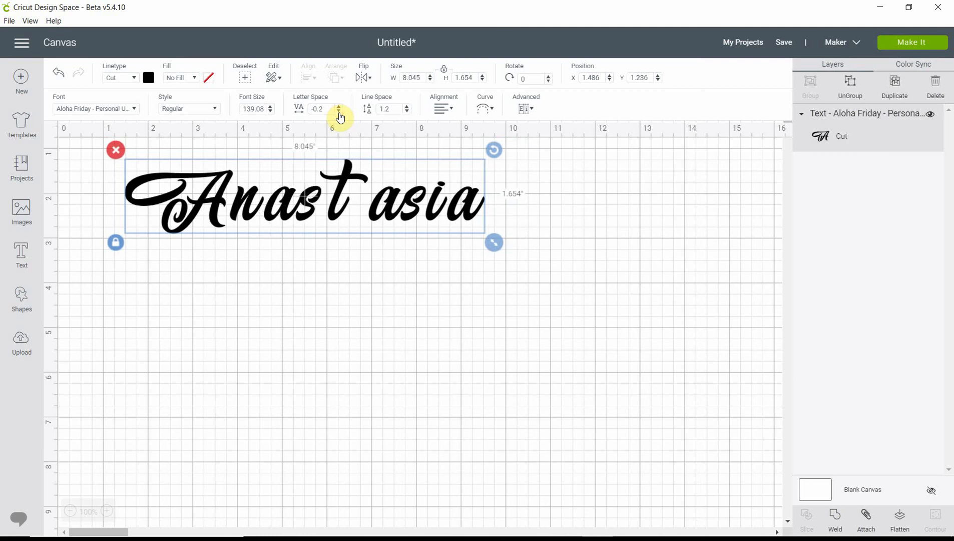
left_click(339, 113)
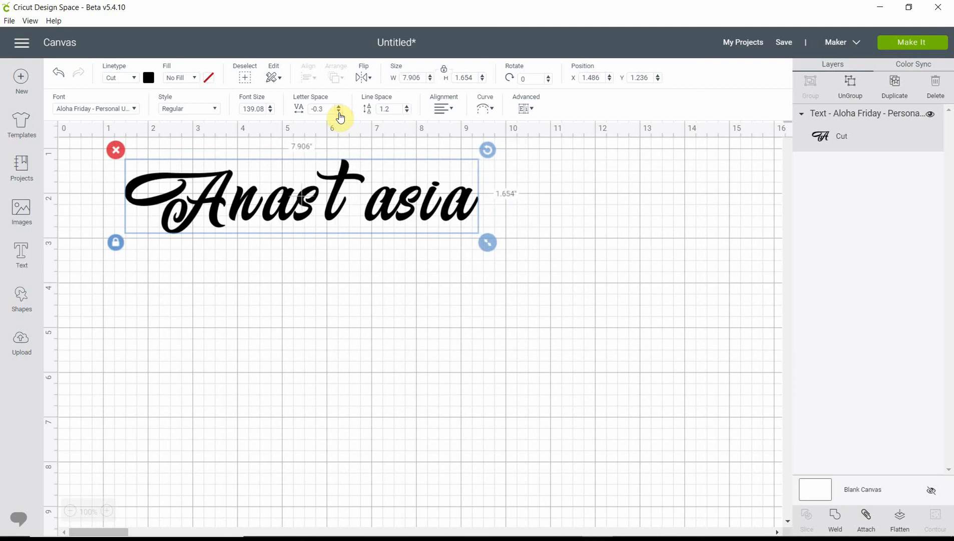
Try a letter spacing of -0.4 on the name text and return it to -0.3
left_click(339, 113)
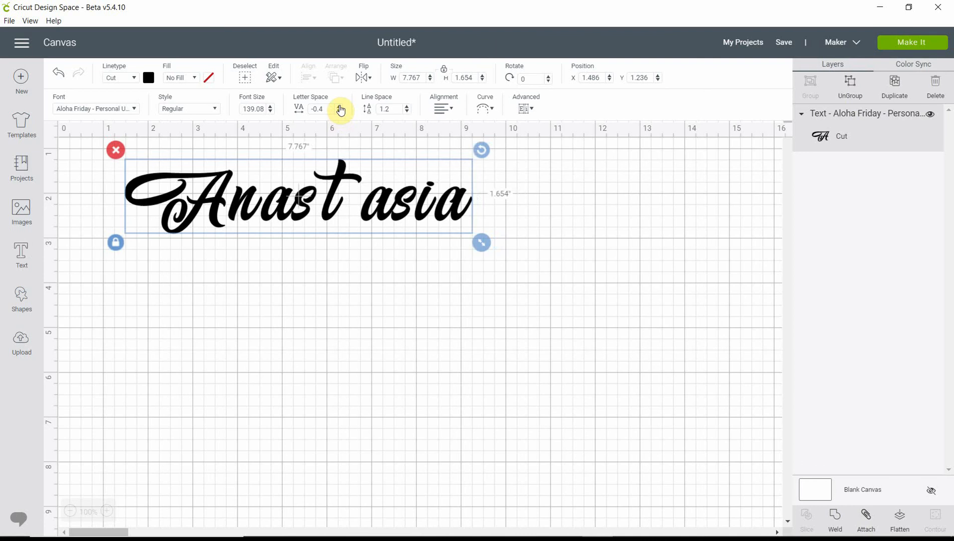
left_click(340, 106)
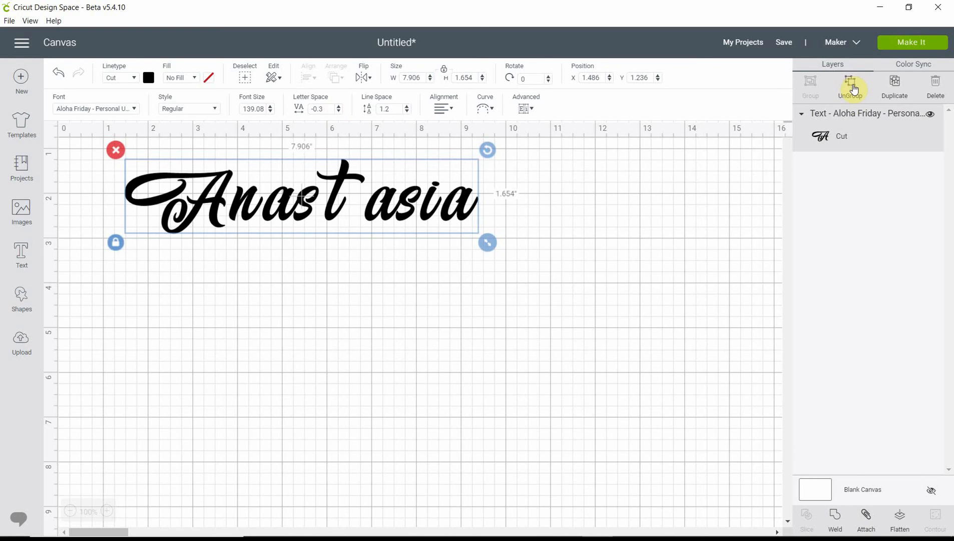
Shift the name text slightly to about X 1.40, Y 1.21 and ungroup it into separate letters
left_click(329, 318)
left_click(395, 212)
mouse_move(375, 218)
left_mouse_down()
mouse_move(348, 217)
mouse_move(370, 218)
left_mouse_up()
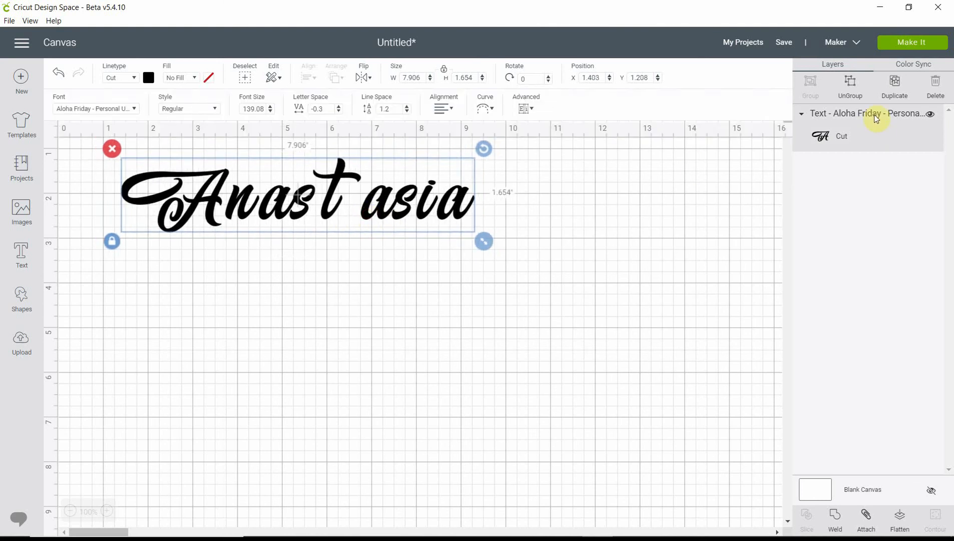
left_click(853, 87)
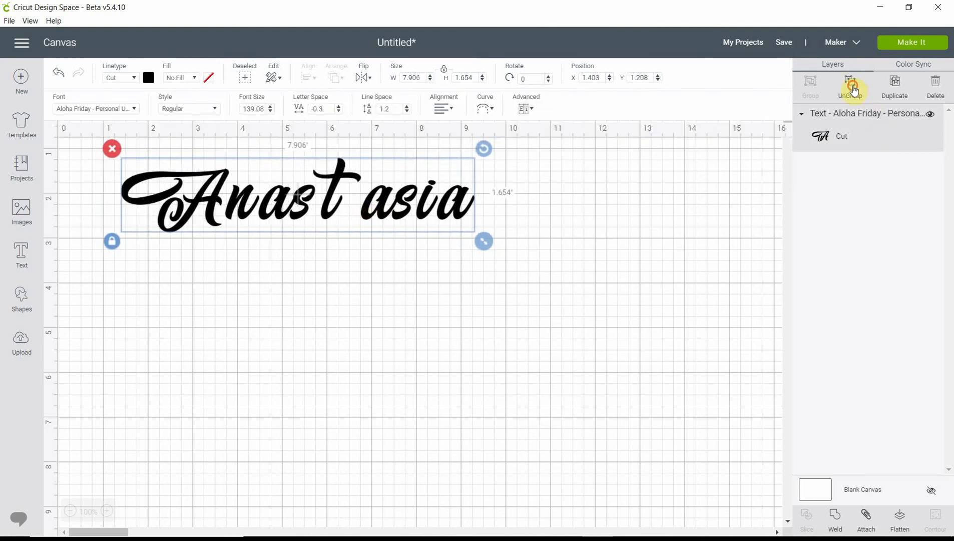
Select the seven letters after the "n" and nudge them together towards it, to about X 4.29
left_click(370, 219)
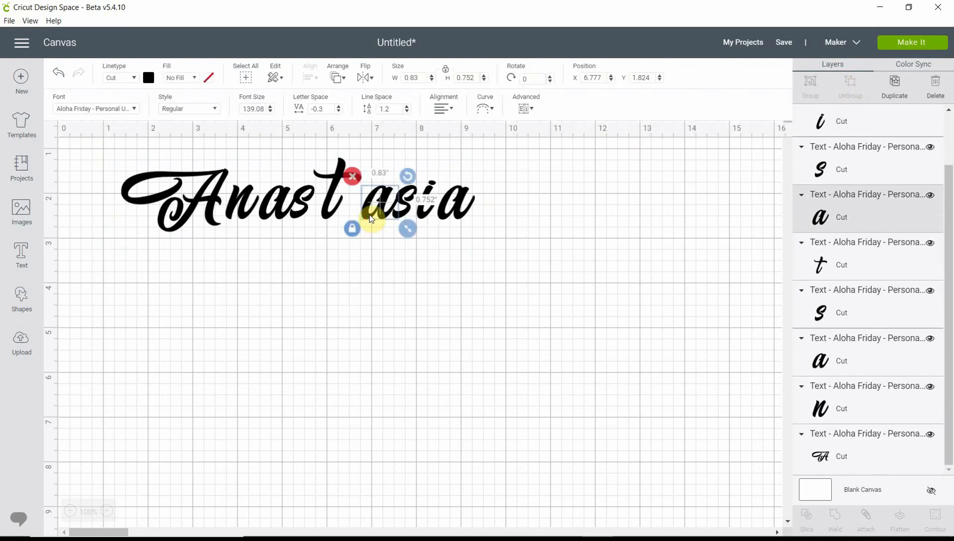
left_click(473, 245)
left_click_drag(501, 243, 262, 151)
key("Left")
key("Left")
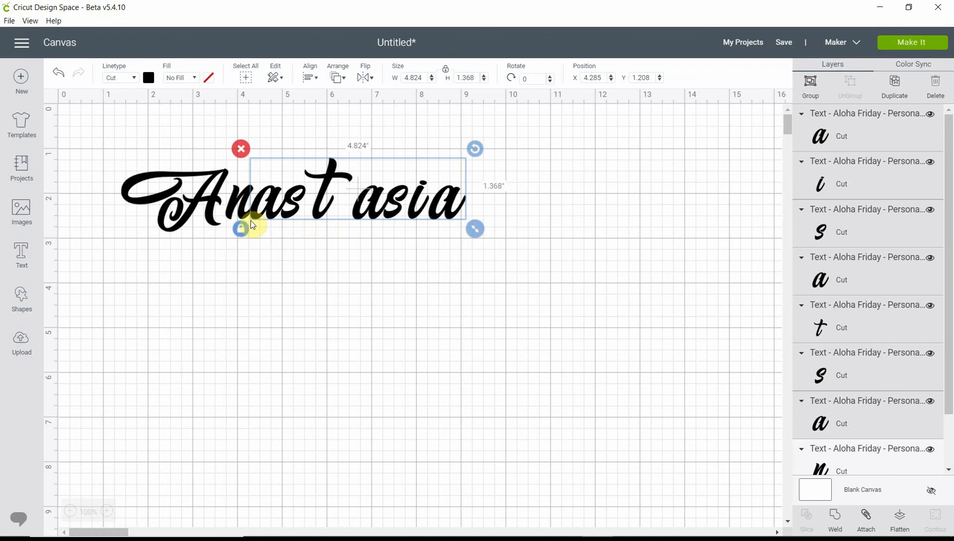
left_click(402, 251)
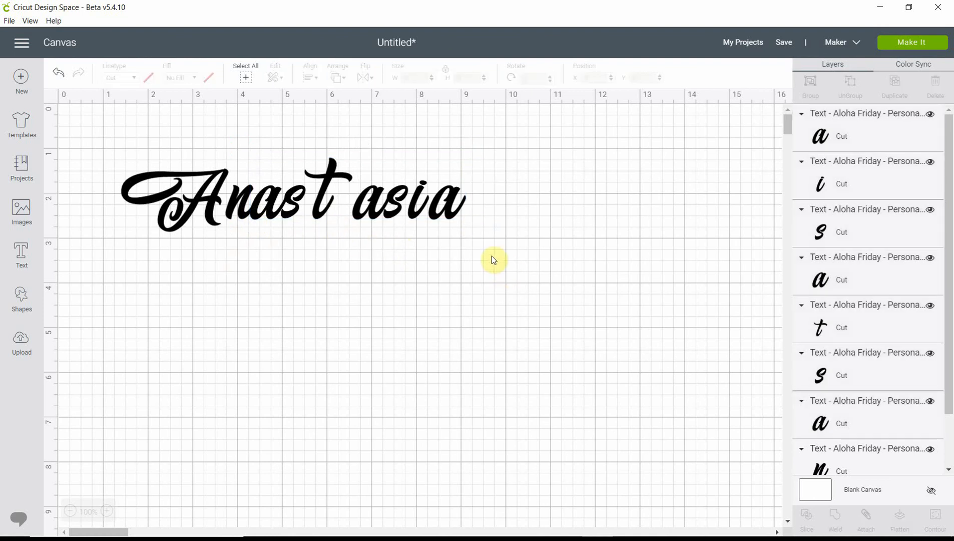
Nudge the "t" and the four letters after it towards the preceding "s", to about X 5.31
left_click_drag(491, 256, 320, 148)
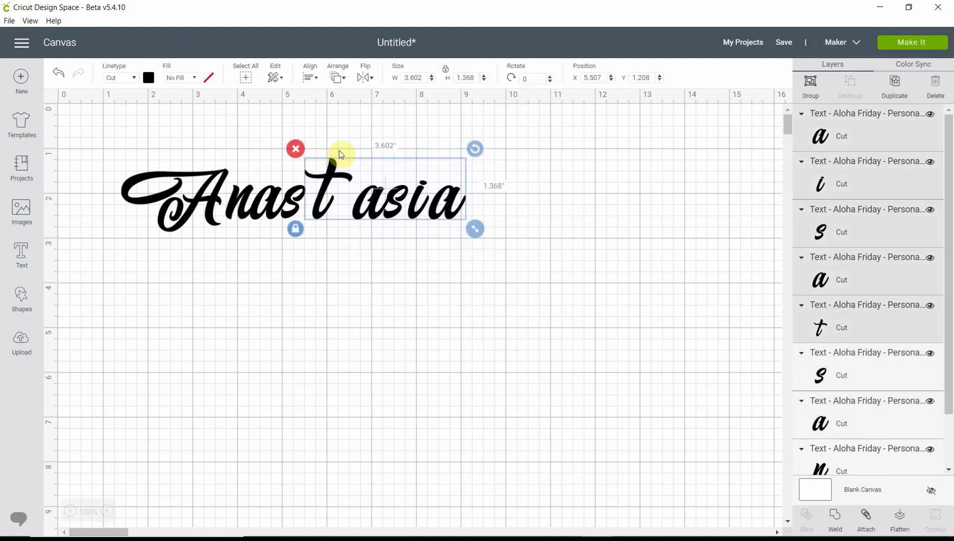
key("Left")
key("Left")
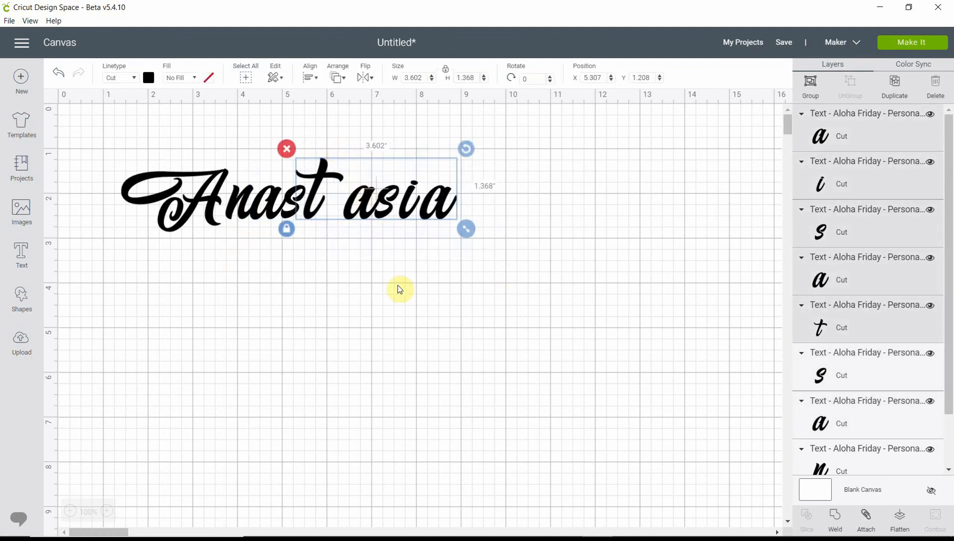
left_click(498, 261)
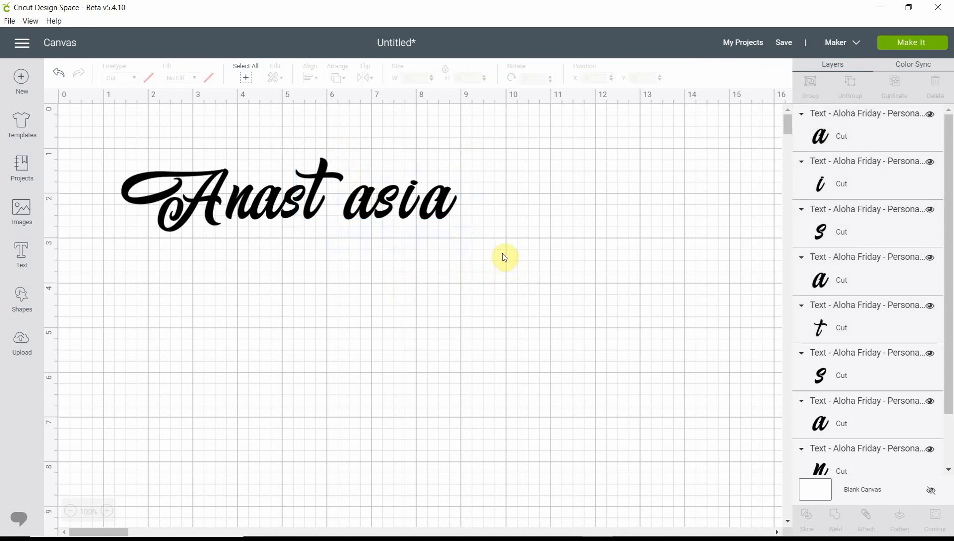
Nudge the last four letters together towards the "t", to about X 5.98
left_click_drag(494, 249, 345, 171)
key("Left")
key("Left")
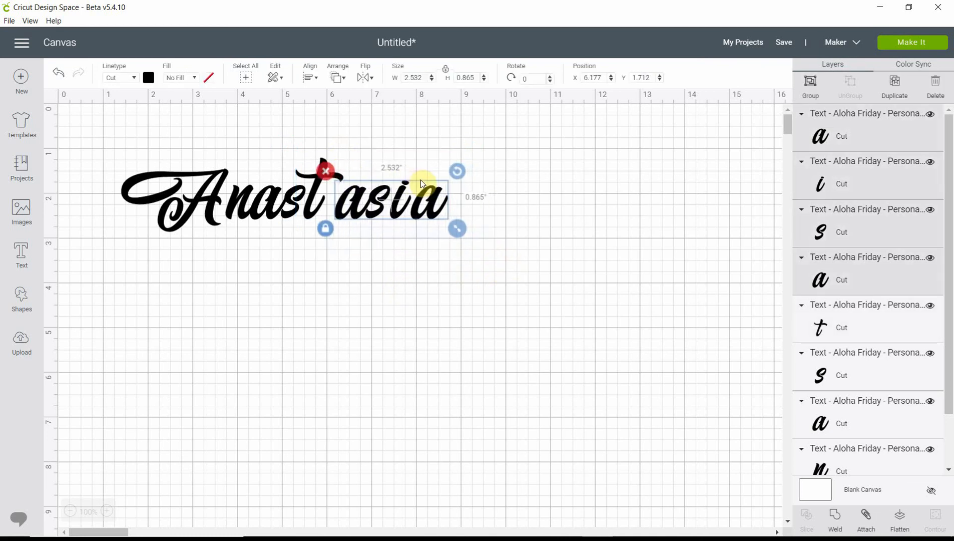
key("Left")
key("Left")
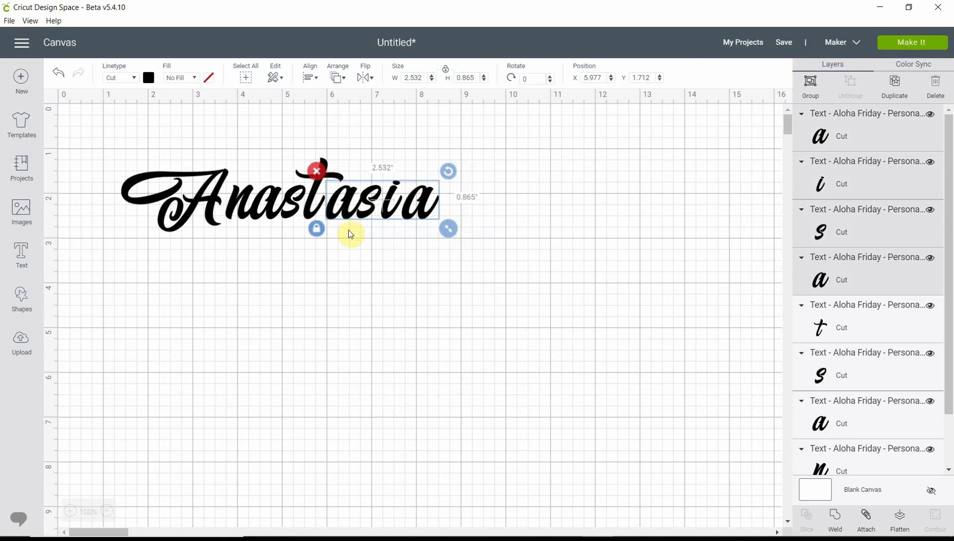
left_click(369, 239)
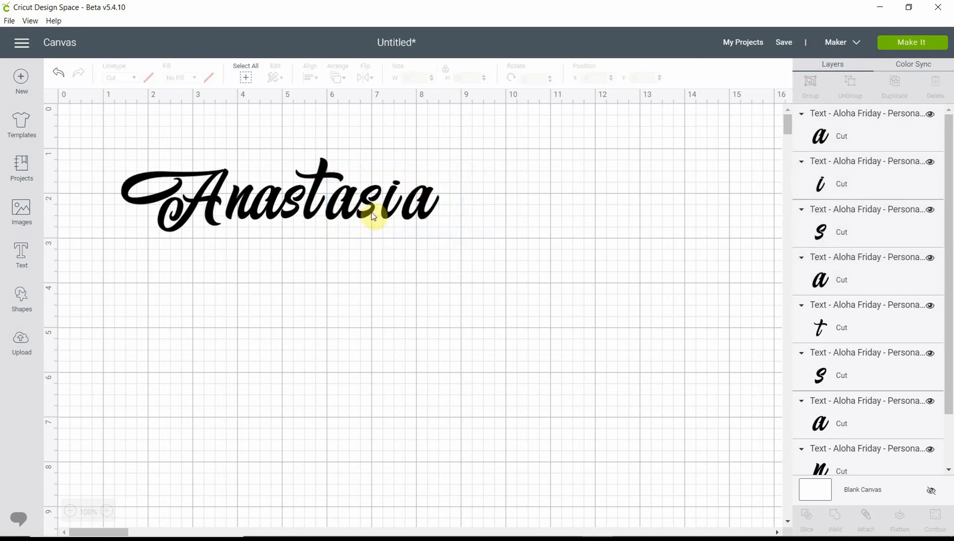
Select the last three letters and raise them very slightly, to about Y 1.68, so they join the preceding "a"
left_click(455, 237)
left_click_drag(455, 237, 365, 175)
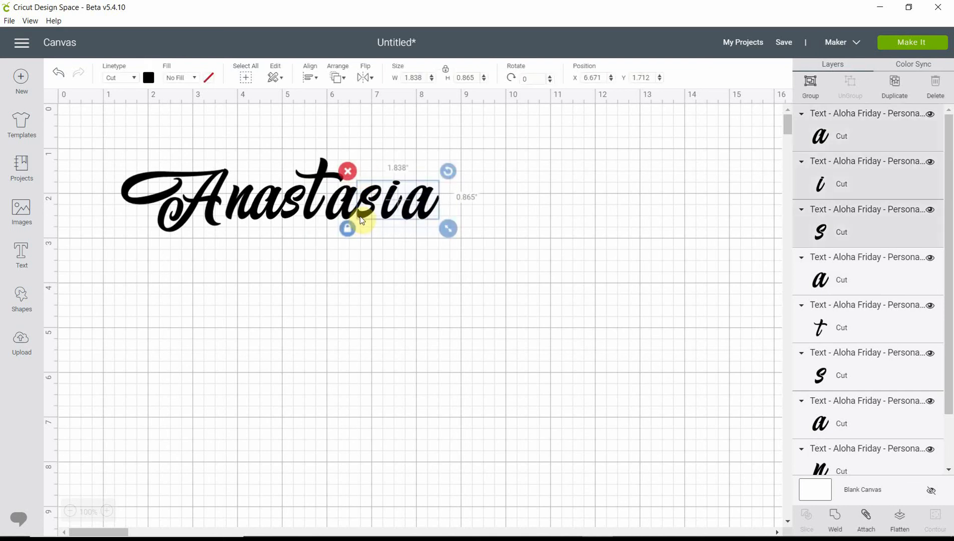
left_click_drag(362, 217, 363, 212)
left_click(437, 232)
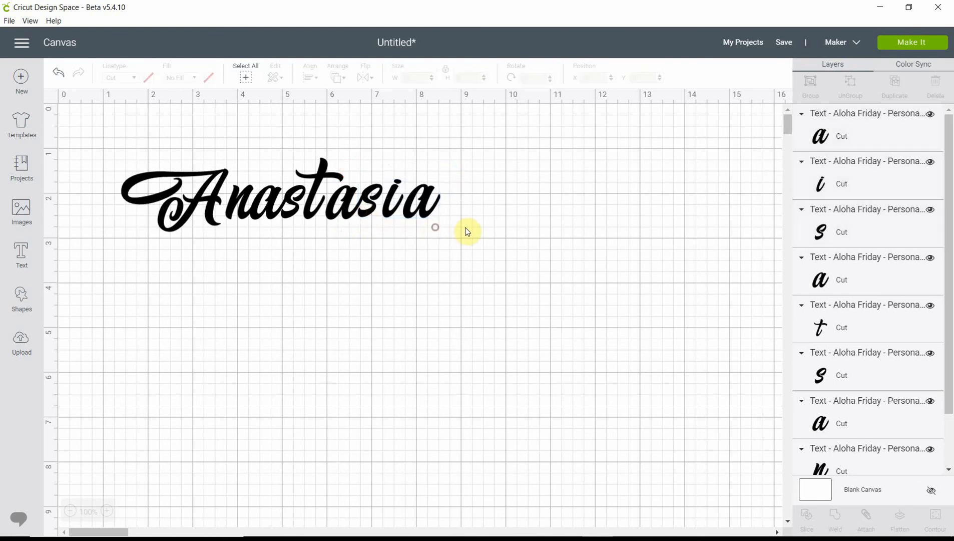
Move the final "a" closer to the "i", to about X 7.5
left_click_drag(456, 238, 411, 168)
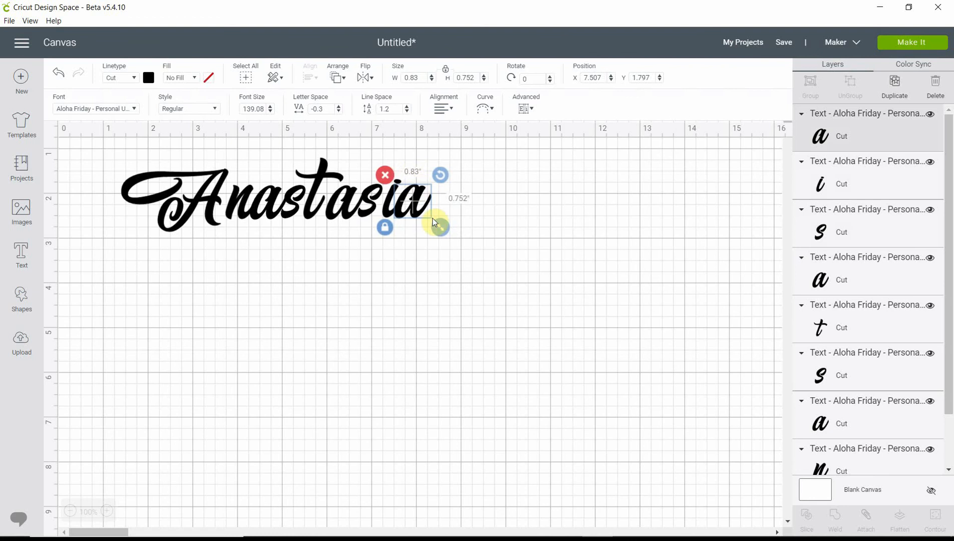
left_click_drag(404, 216, 406, 218)
left_click(473, 258)
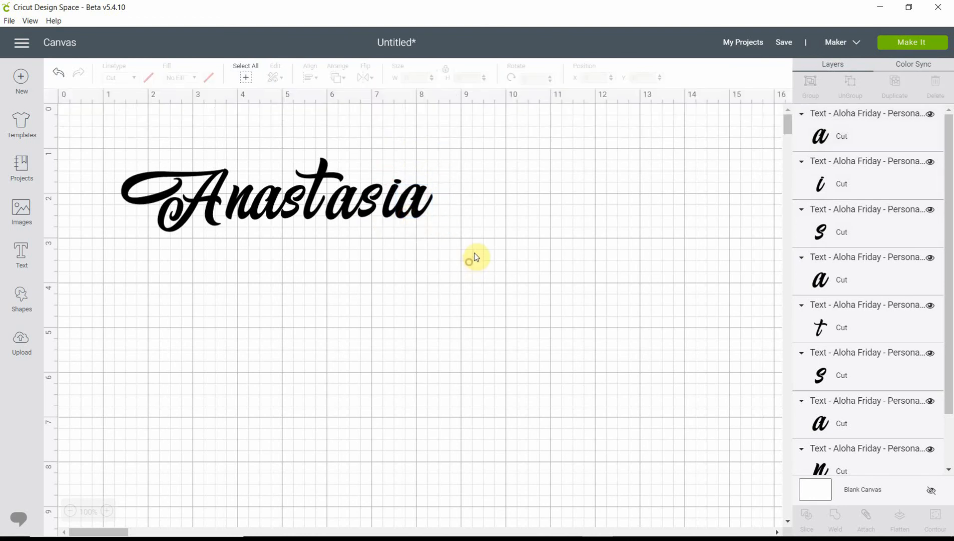
Nudge the last two letters together towards the preceding "s", to about X 7.15
left_click_drag(473, 251, 384, 168)
key("Left")
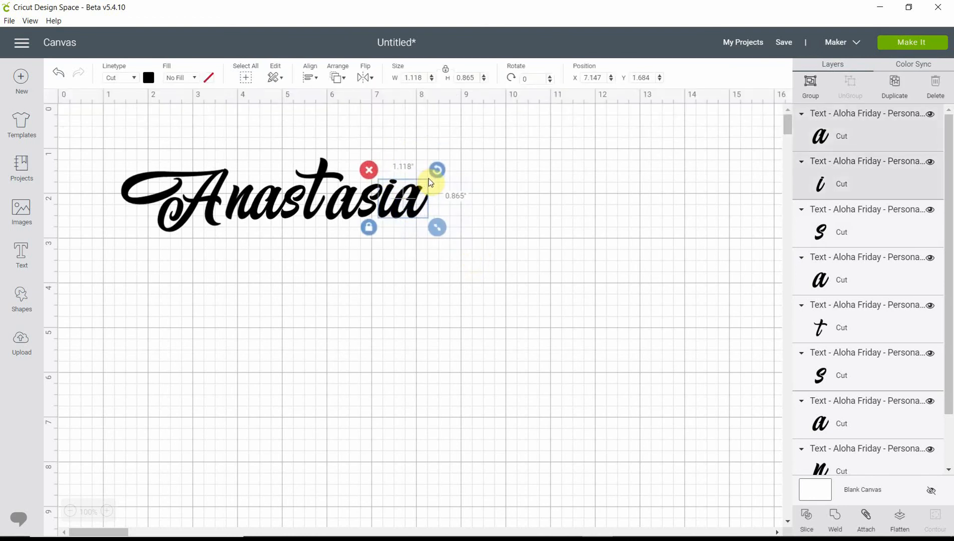
left_click(431, 273)
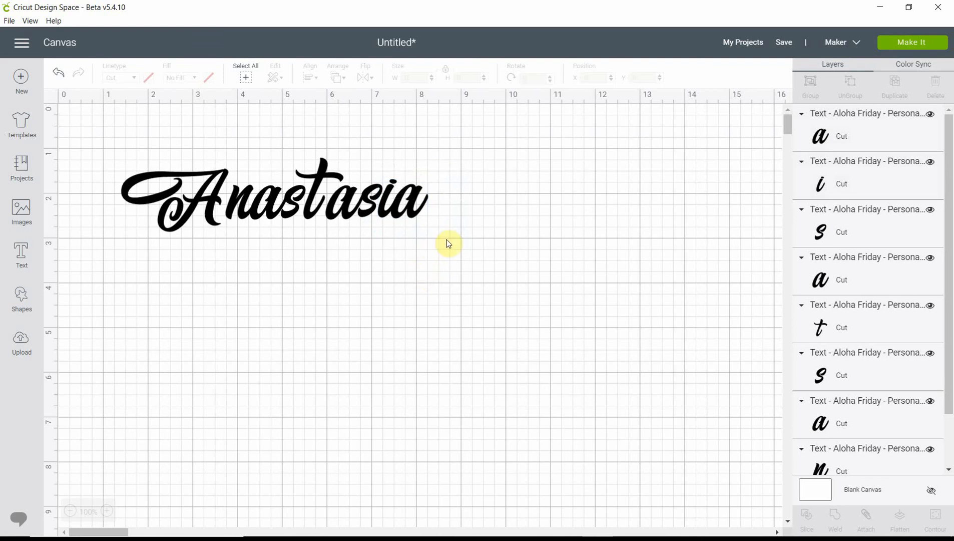
Bring the last four letters still closer to the "t" so they connect, to about X 5.8
left_click_drag(439, 248, 336, 192)
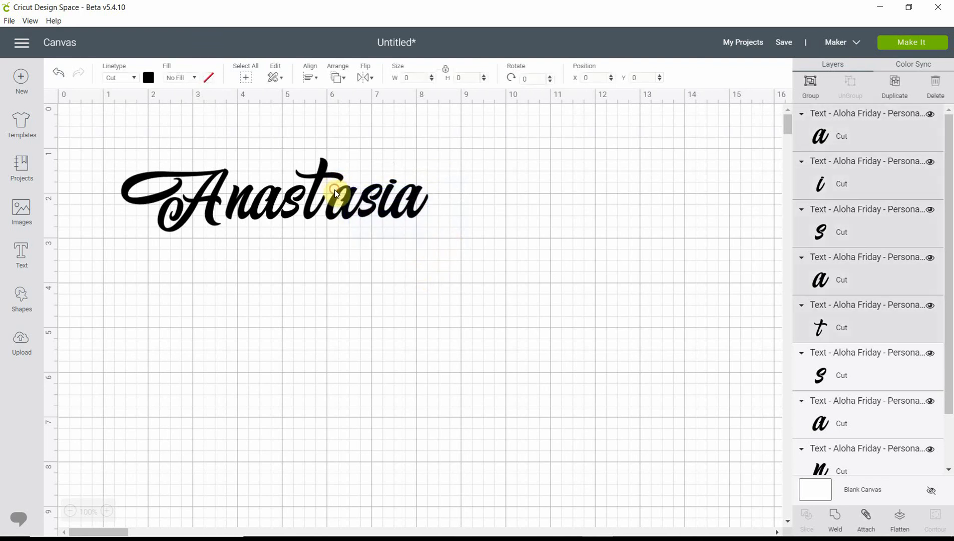
left_click(471, 249)
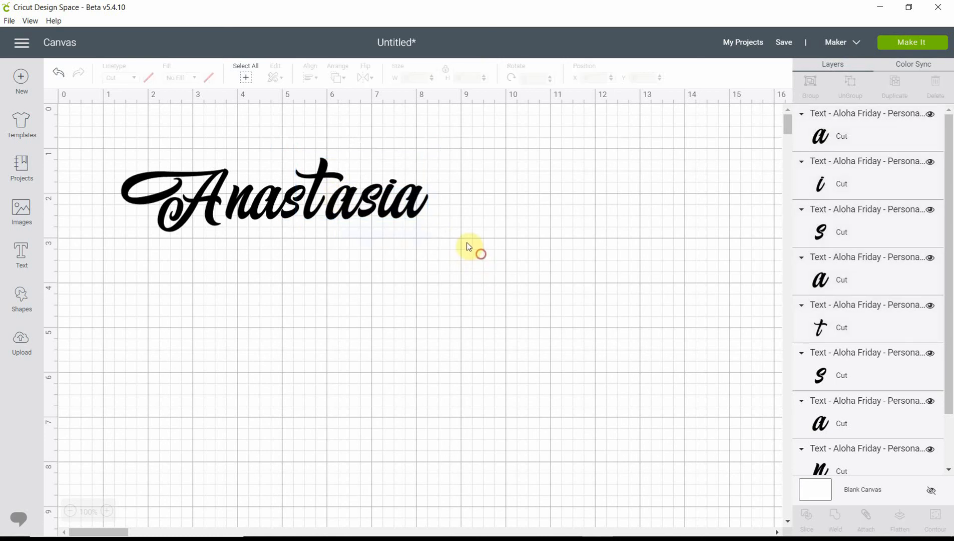
left_click_drag(480, 252, 353, 164)
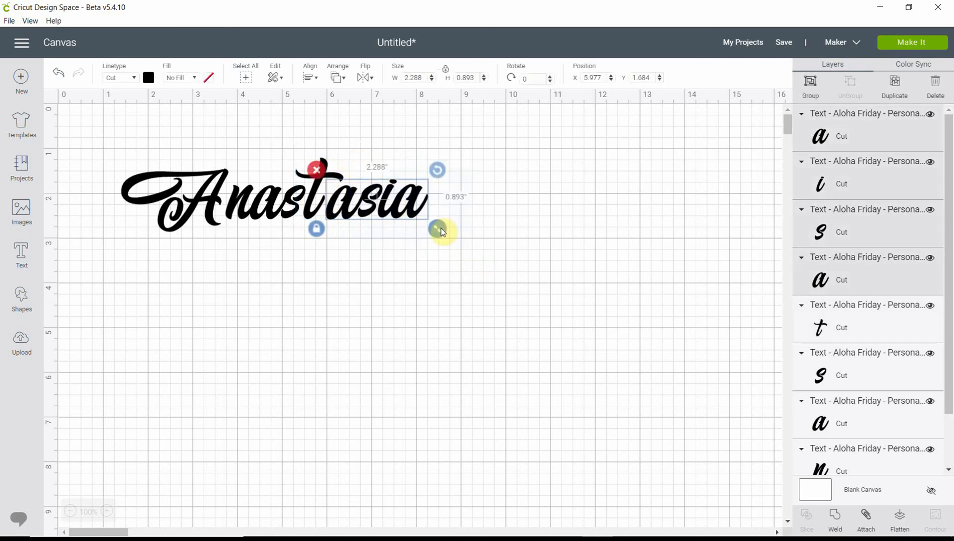
key("Left")
key("Left")
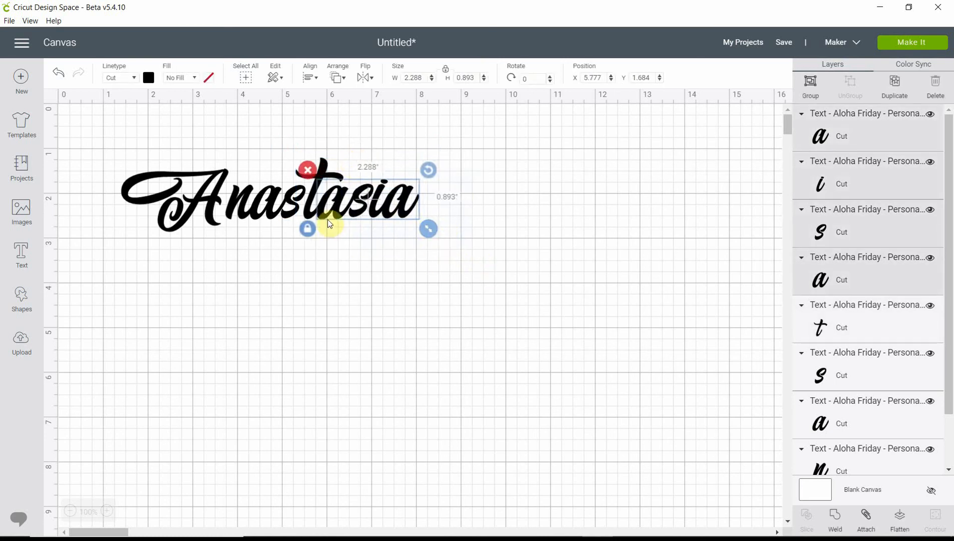
left_click_drag(328, 220, 330, 221)
left_click(477, 264)
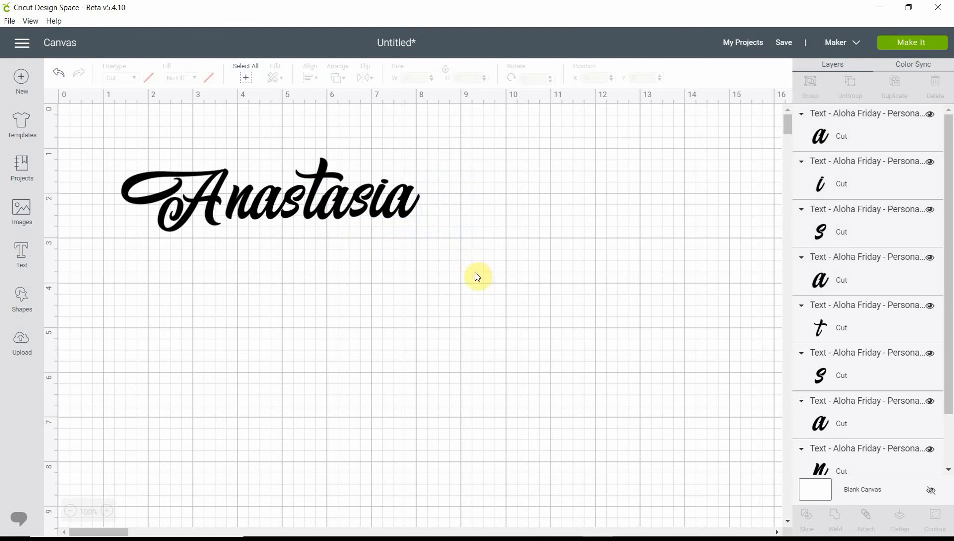
Group all the letters of the name and weld them into a single shape
left_click_drag(475, 272, 86, 124)
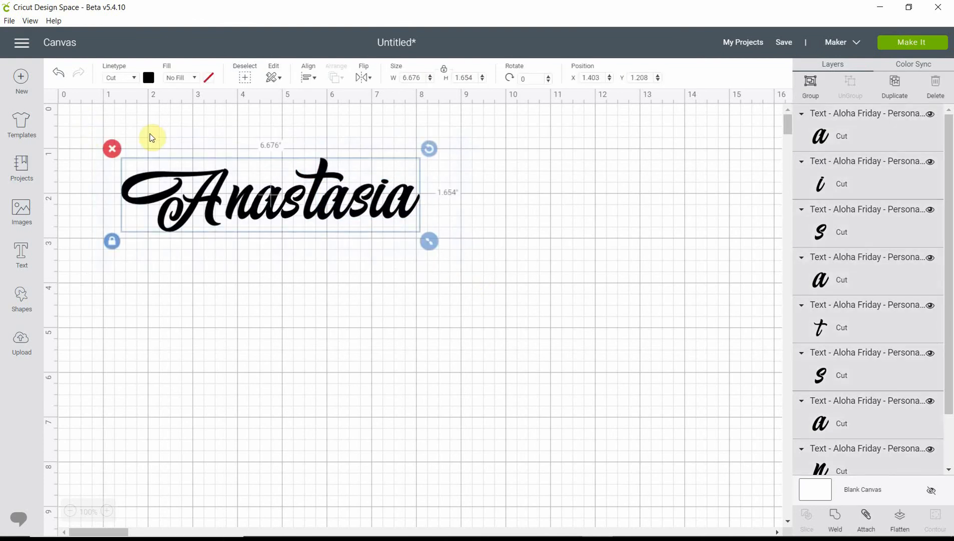
left_click(812, 92)
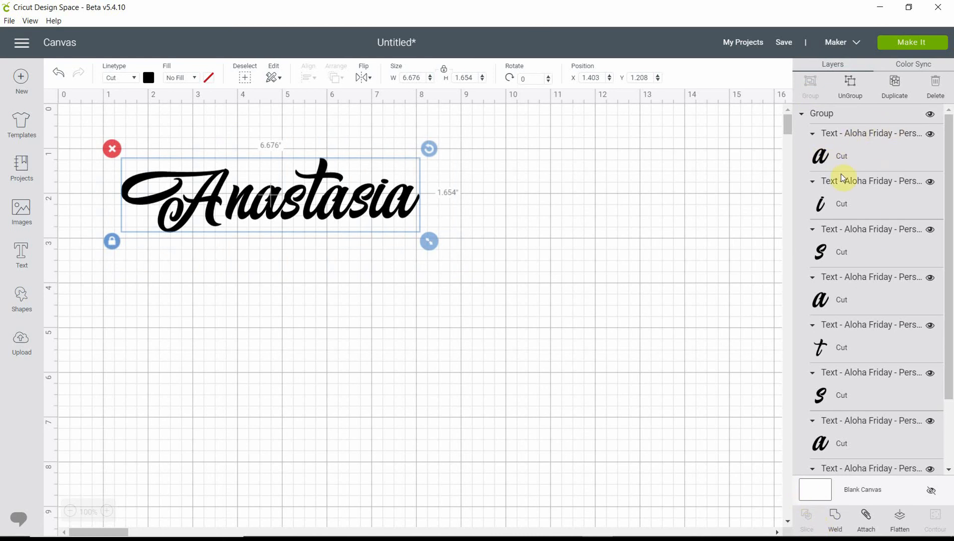
scroll(876, 380, "down", 2)
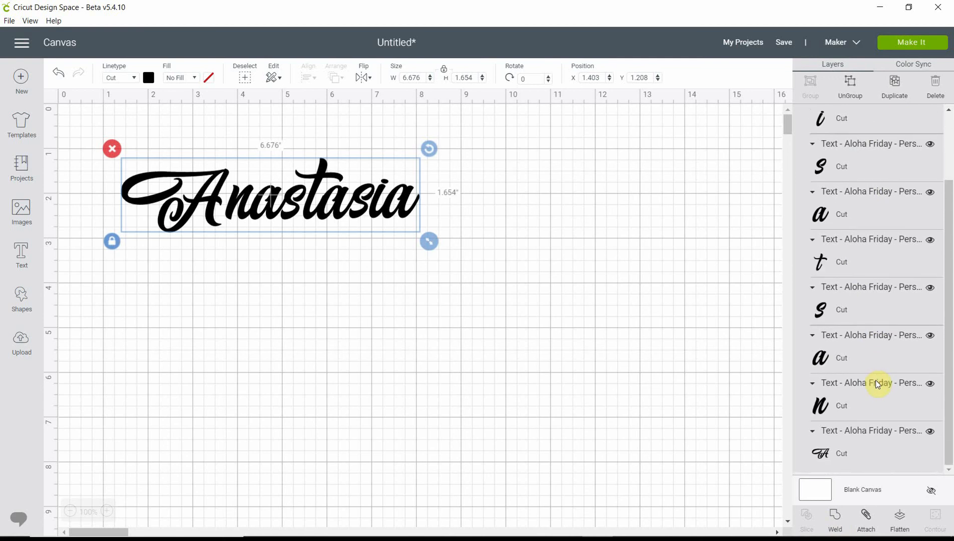
scroll(876, 380, "up", 2)
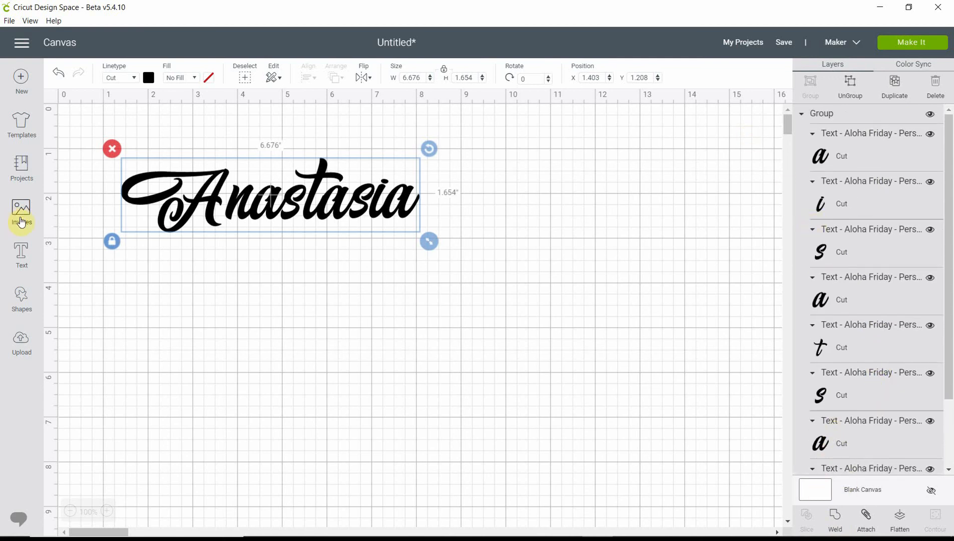
mouse_move(825, 528)
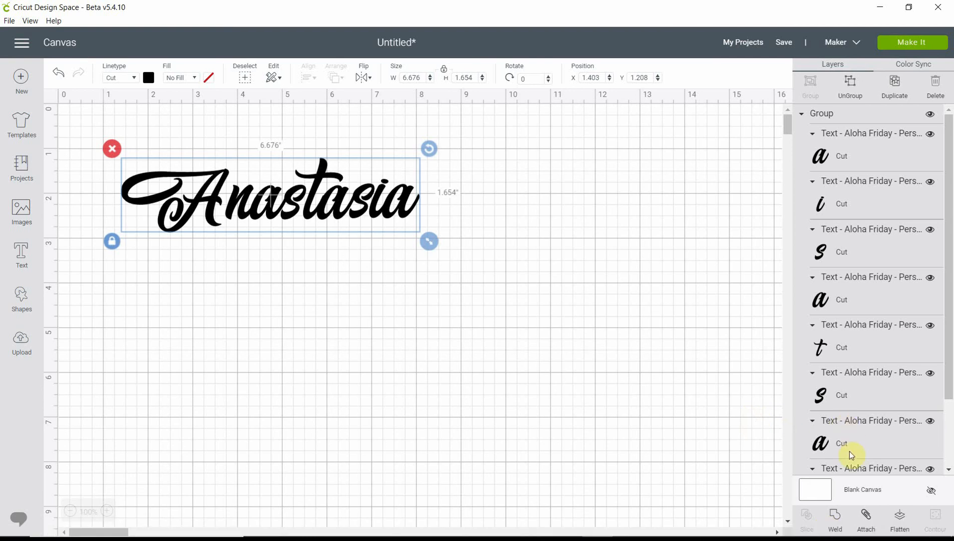
left_click(834, 519)
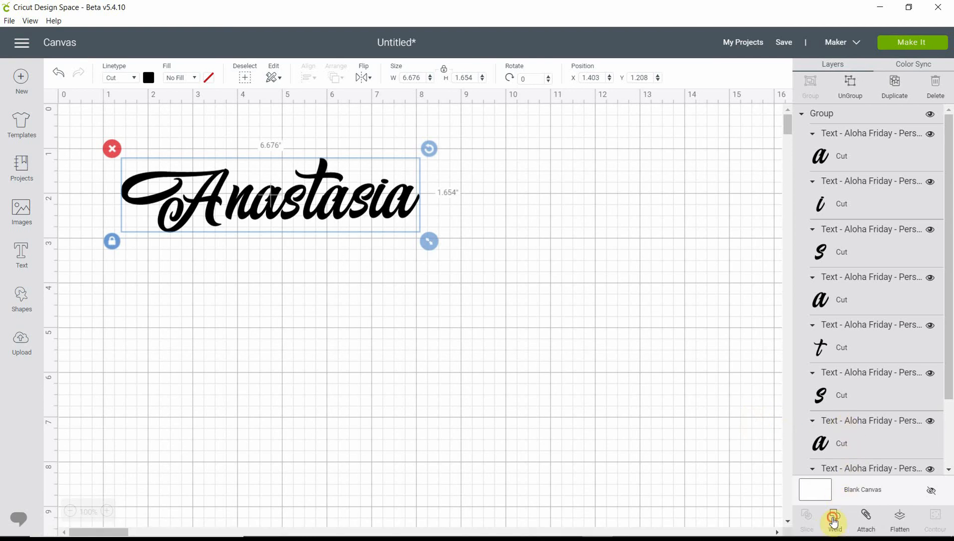